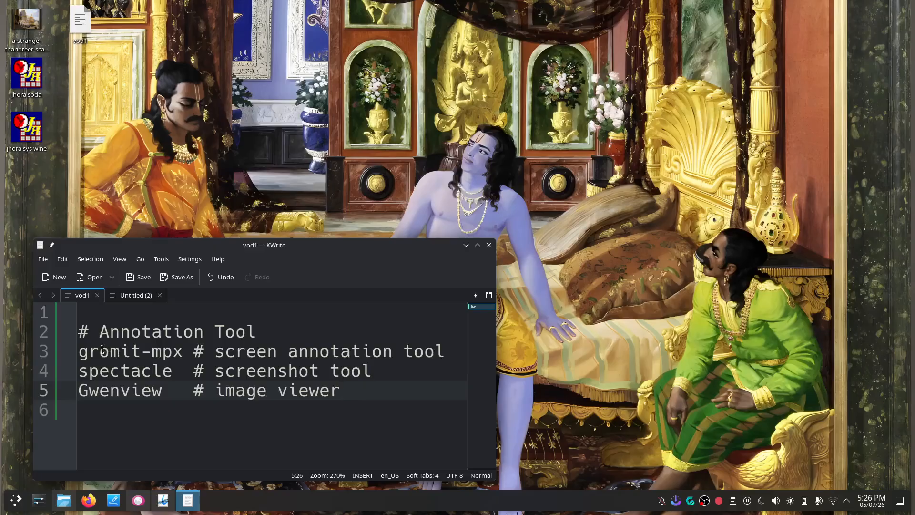
# Step: Examine the gromit-mpx screen annotation tool entry in the notes, selecting its name and its whole line
pyautogui.doubleClick(109, 352)
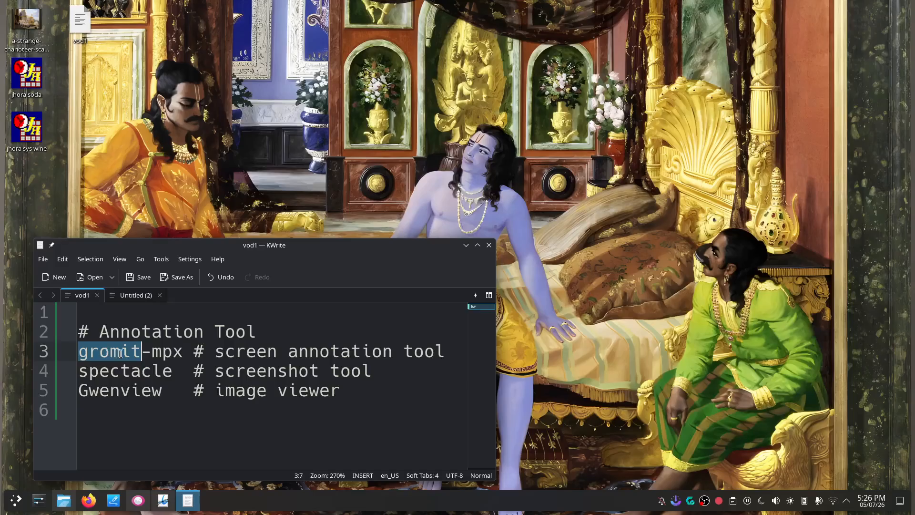
pyautogui.hotkey('ctrl', 'shift', 'Right')
pyautogui.hotkey('ctrl', 'shift', 'Right')
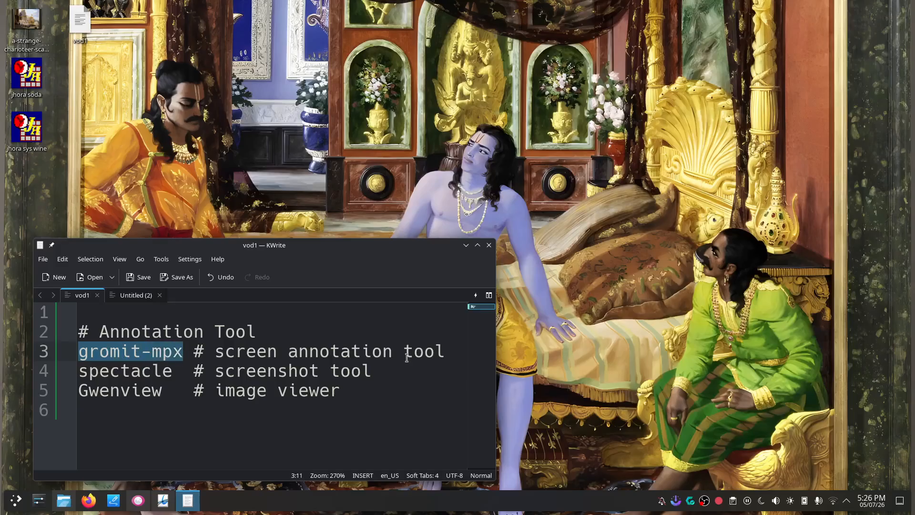
pyautogui.moveTo(450, 356); pyautogui.dragTo(72, 360)
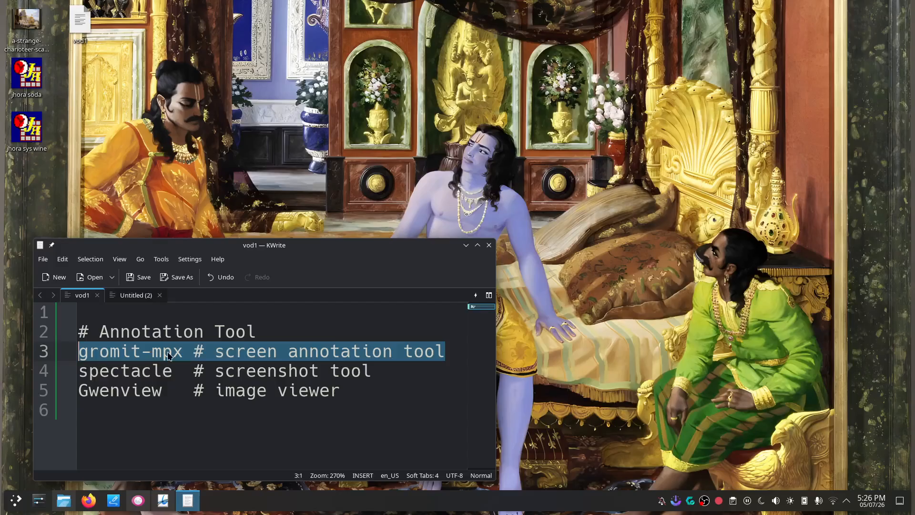
pyautogui.click(191, 355)
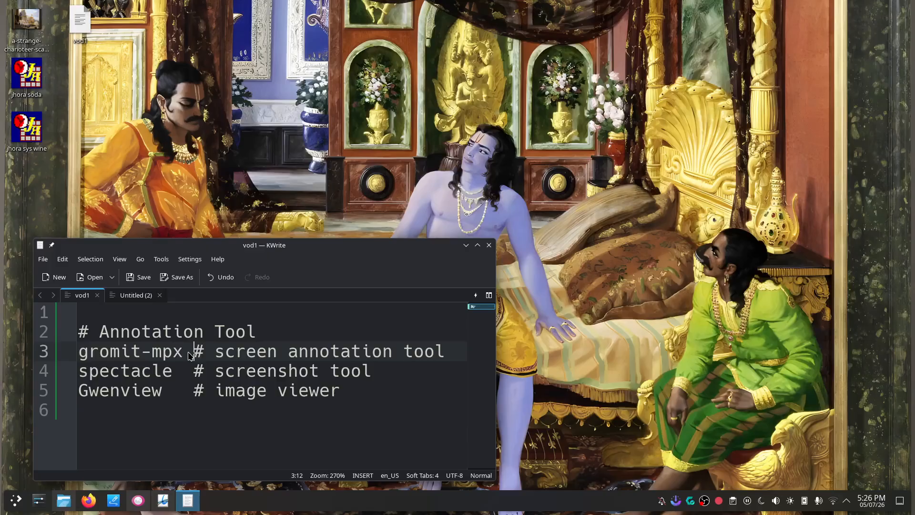
pyautogui.moveTo(184, 355); pyautogui.dragTo(79, 355)
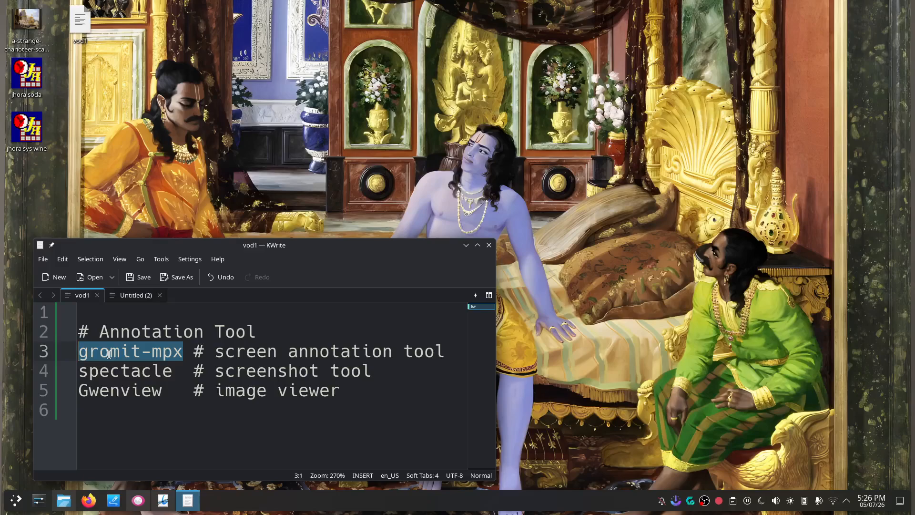
pyautogui.click(446, 351)
# Step: Open a terminal, enlarge its text and run the gromit-mpx command named in the notes
pyautogui.hotkey('ctrl', 'alt', 't')
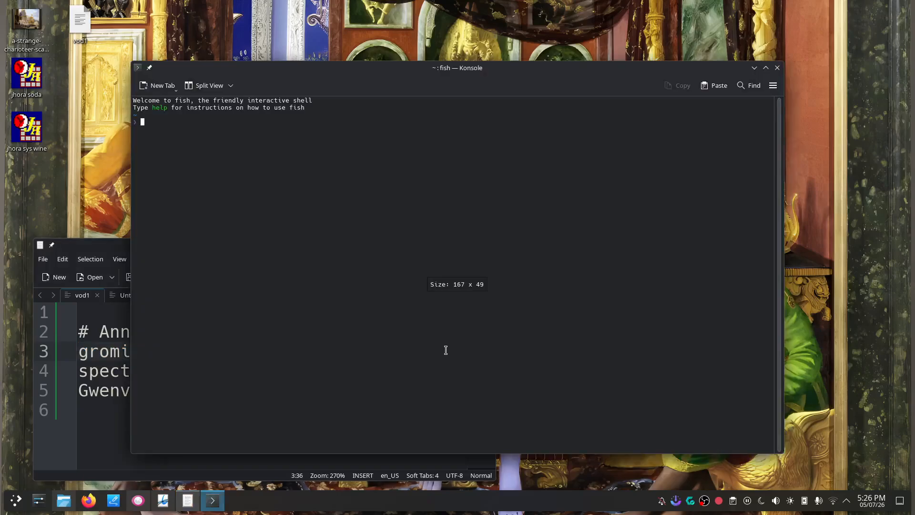
pyautogui.click(106, 354)
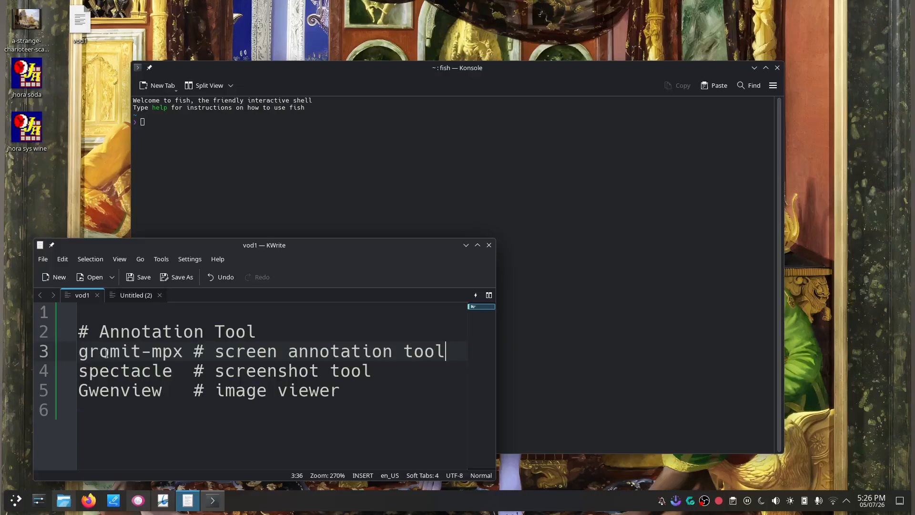
pyautogui.moveTo(107, 354); pyautogui.dragTo(161, 353)
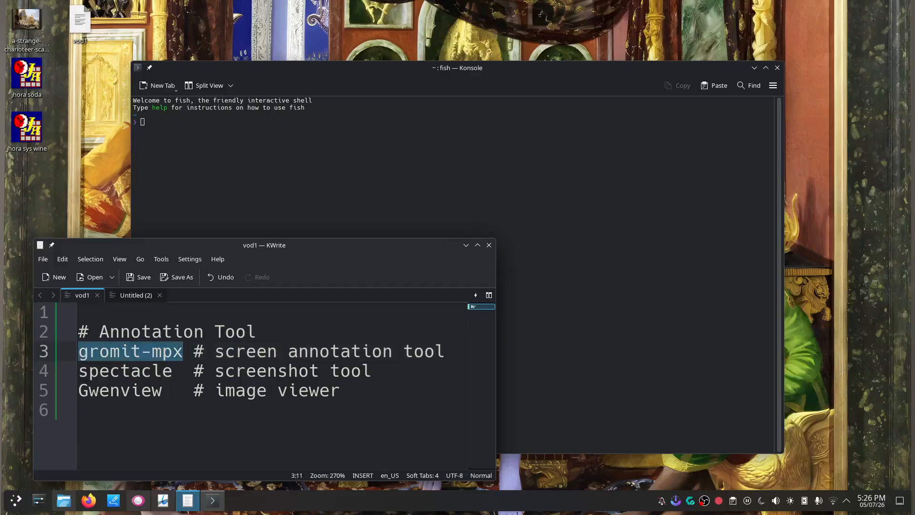
pyautogui.click(222, 207)
pyautogui.scroll(8, 223, 207)
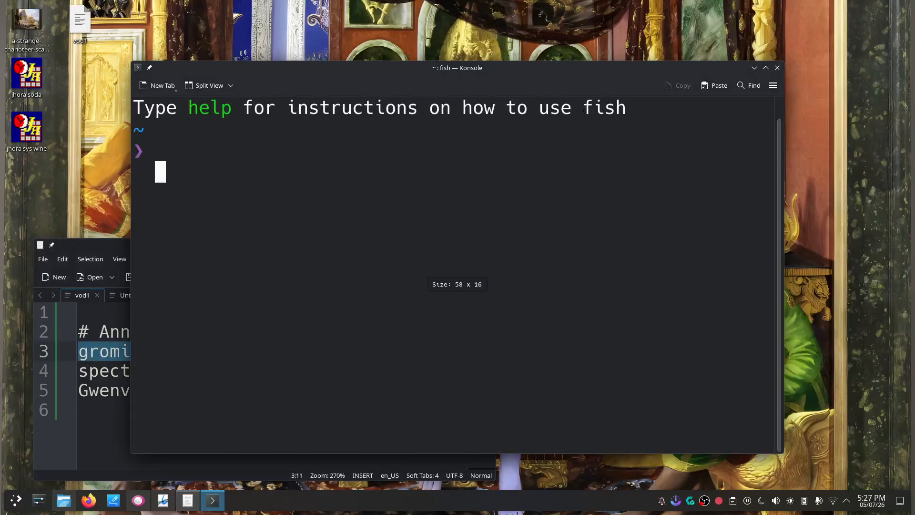
pyautogui.write('gromit-mpx')
pyautogui.press('Return')
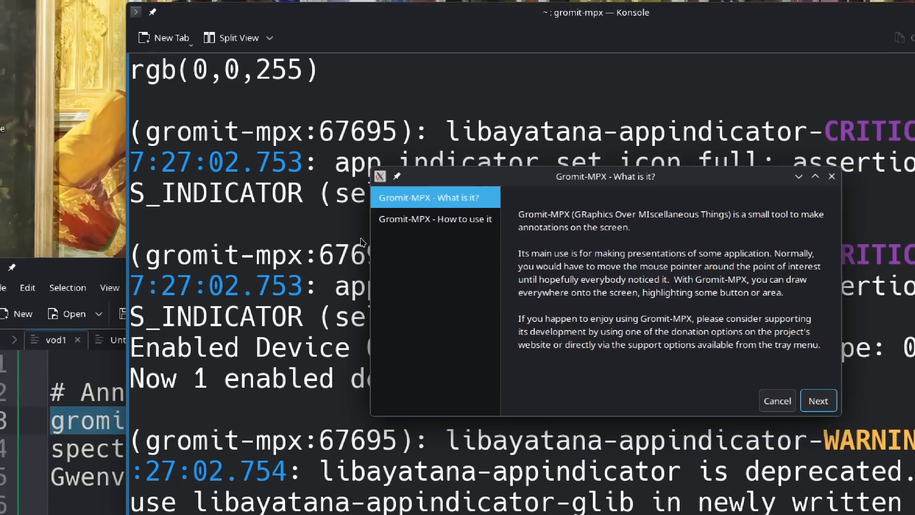
# Step: Finish the Gromit-MPX introduction with "Show again on startup" turned off, and minimize the terminal window
pyautogui.click(818, 400)
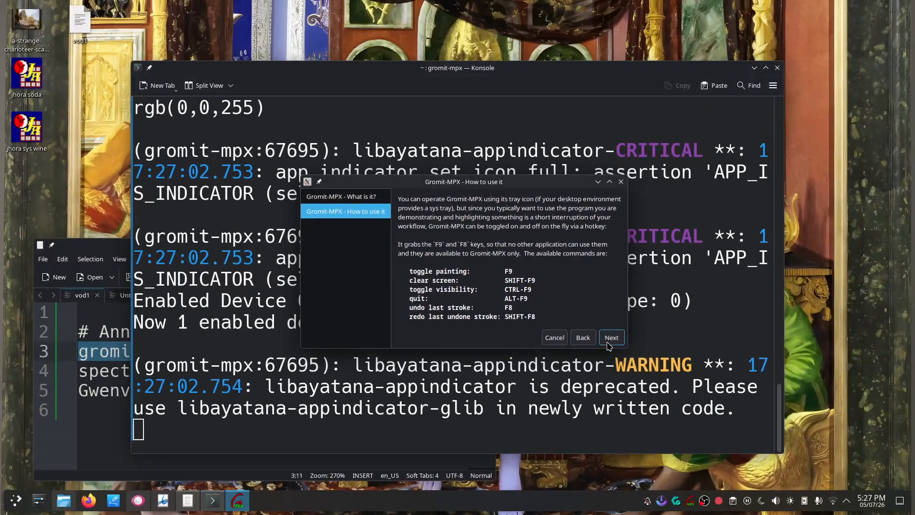
pyautogui.click(611, 337)
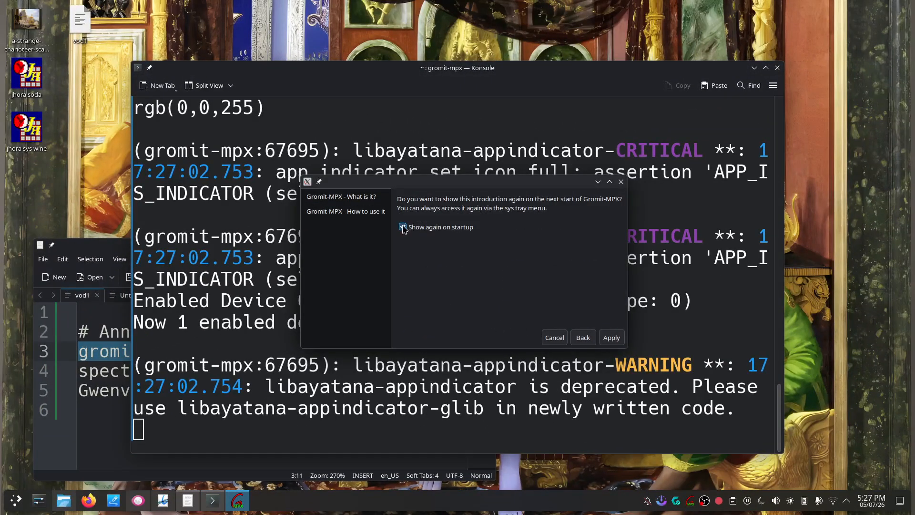
pyautogui.click(403, 228)
pyautogui.click(612, 338)
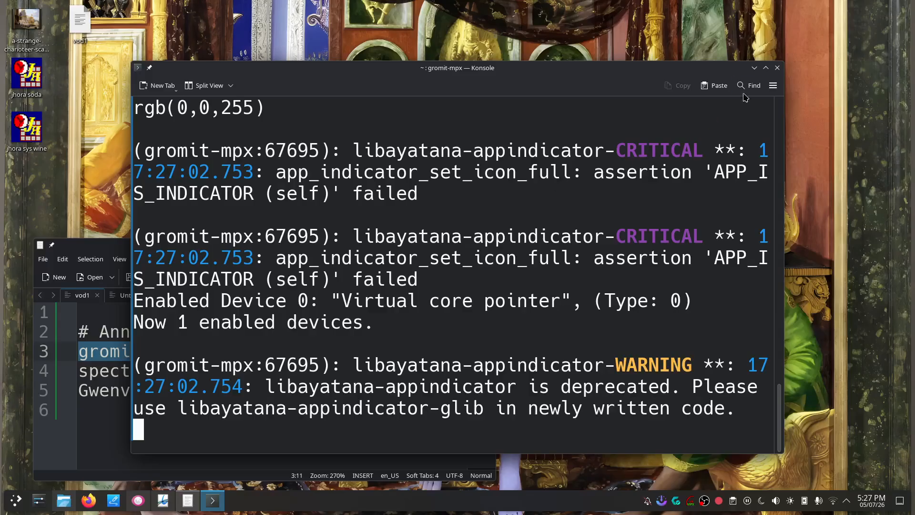
pyautogui.click(755, 67)
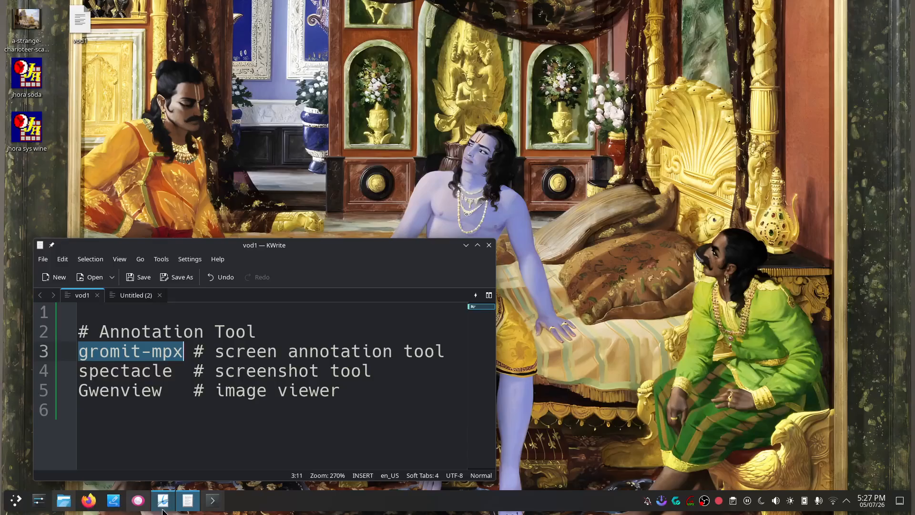
# Step: Switch to Gwenview showing the shortcut reference image and move its window beside the text editor
pyautogui.moveTo(214, 505)
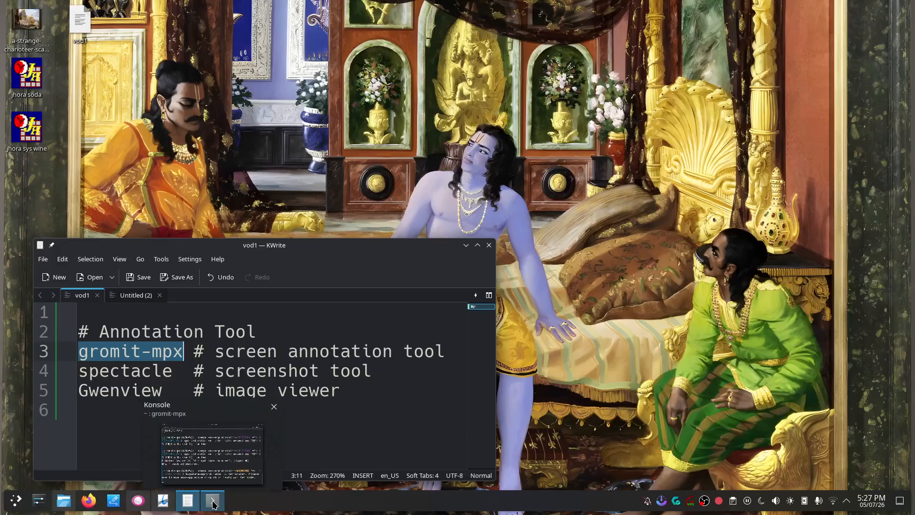
pyautogui.click(138, 500)
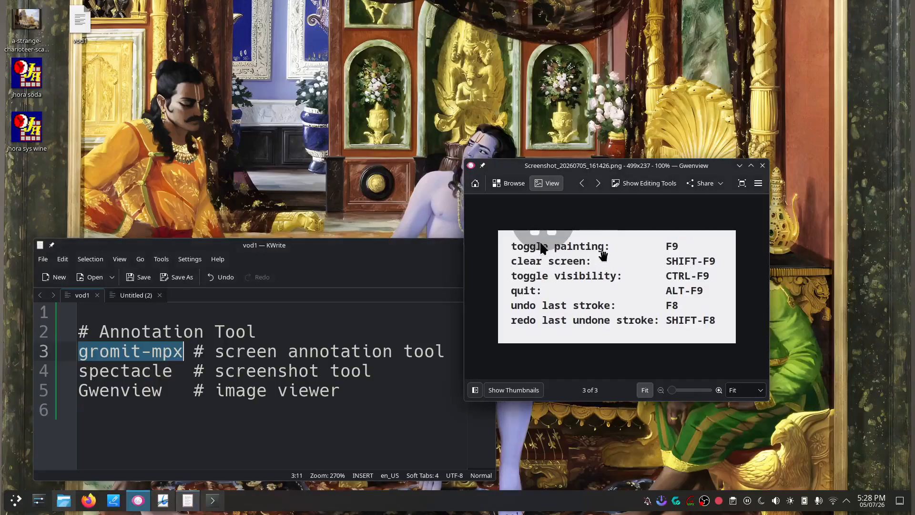
pyautogui.moveTo(616, 167); pyautogui.dragTo(703, 239)
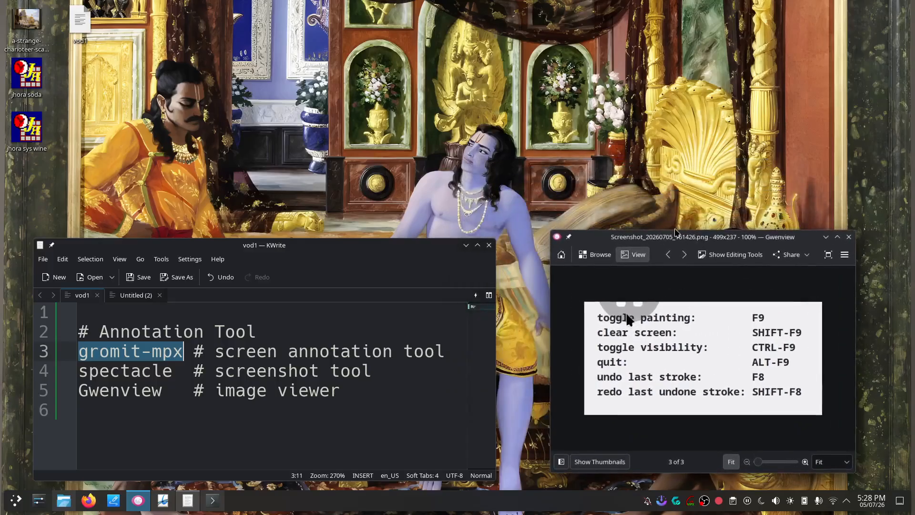
pyautogui.press('F9')
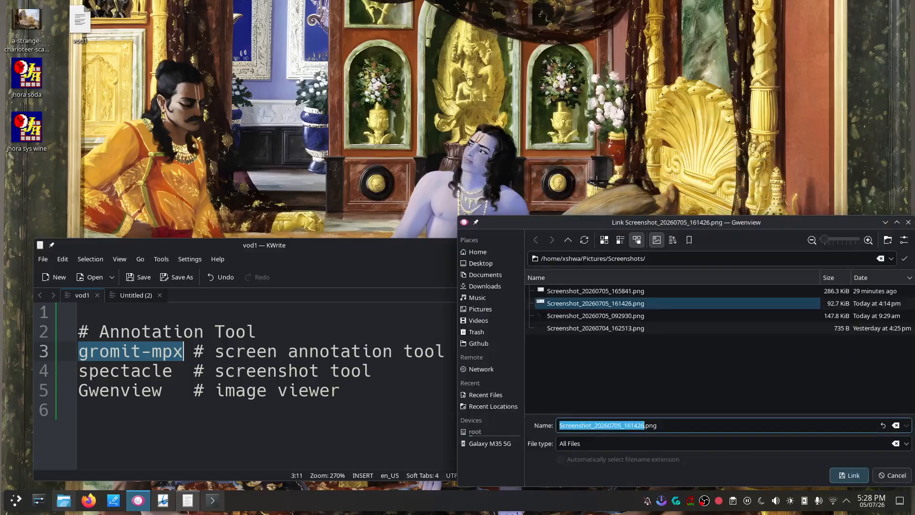
pyautogui.press('F9')
pyautogui.moveTo(673, 225); pyautogui.dragTo(558, 222)
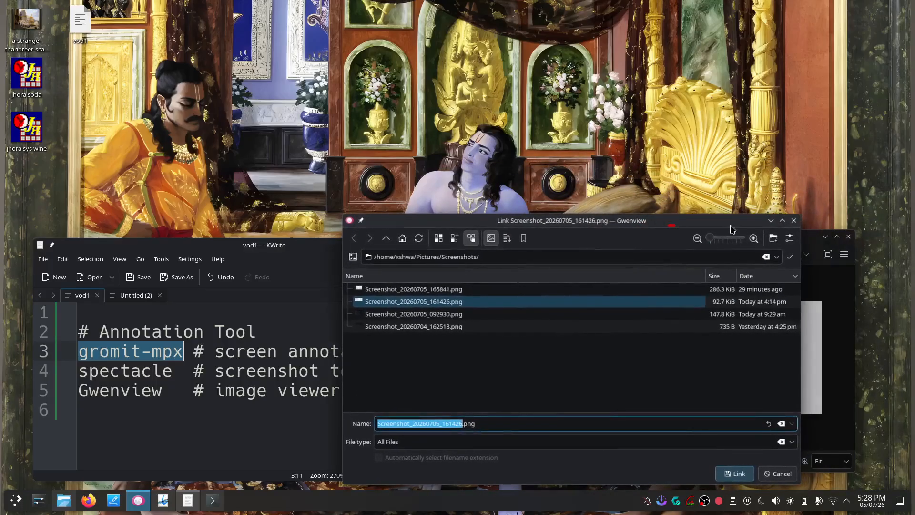
pyautogui.click(794, 220)
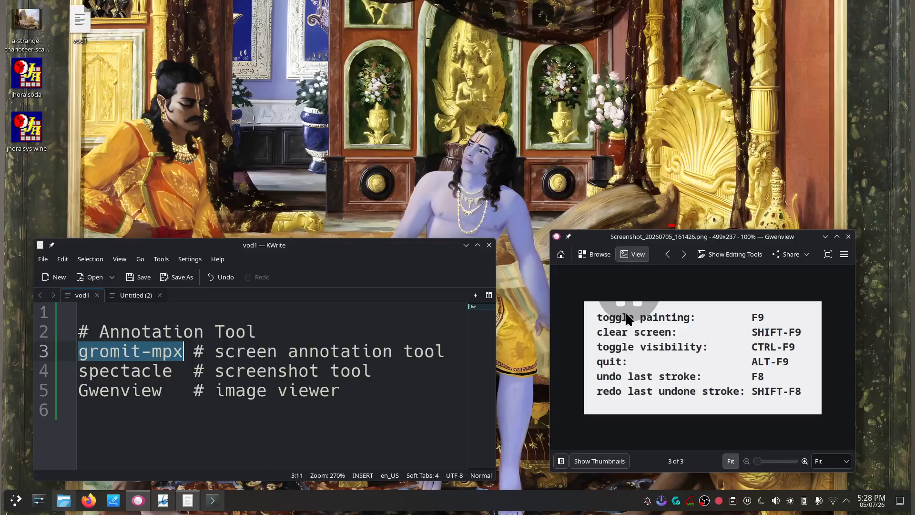
# Step: Draw red freehand Gromit-MPX annotations across the wallpaper above the open windows, and clear the strokes
pyautogui.moveTo(193, 85)
pyautogui.mouseDown()
pyautogui.moveTo(159, 125)
pyautogui.moveTo(252, 112)
pyautogui.moveTo(367, 137)
pyautogui.mouseUp()
pyautogui.moveTo(229, 155)
pyautogui.mouseDown()
pyautogui.moveTo(260, 186)
pyautogui.moveTo(420, 101)
pyautogui.moveTo(434, 155)
pyautogui.moveTo(588, 125)
pyautogui.moveTo(556, 120)
pyautogui.mouseUp()
pyautogui.moveTo(470, 75)
pyautogui.mouseDown()
pyautogui.moveTo(460, 103)
pyautogui.moveTo(753, 101)
pyautogui.mouseUp()
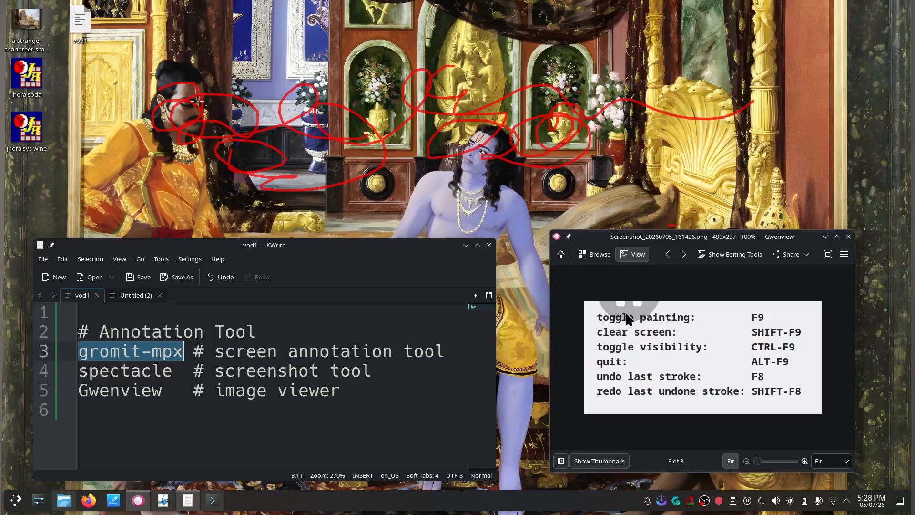
pyautogui.moveTo(115, 145)
pyautogui.mouseDown()
pyautogui.moveTo(135, 136)
pyautogui.moveTo(222, 139)
pyautogui.moveTo(246, 171)
pyautogui.mouseUp()
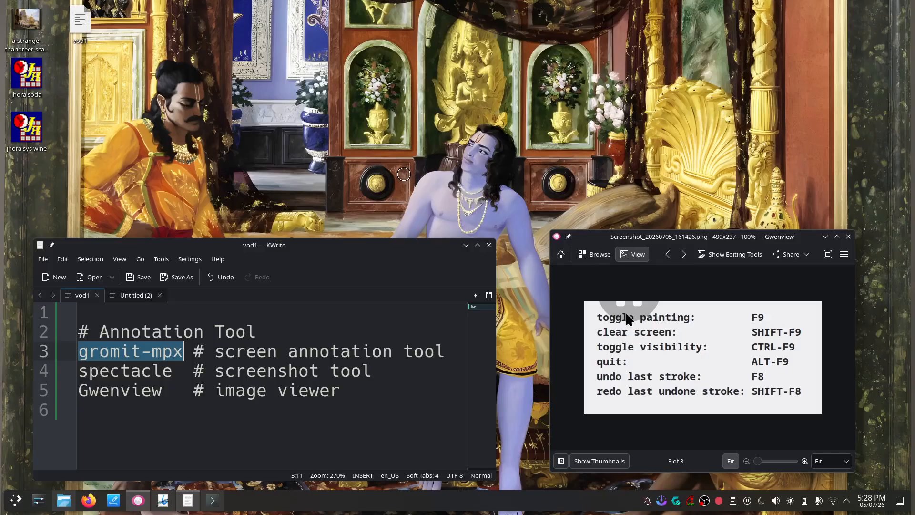
# Step: Turn off Gromit-MPX painting, move the text editor window higher and shift the image viewer window slightly
pyautogui.press('F9')
pyautogui.moveTo(254, 248); pyautogui.dragTo(271, 191)
pyautogui.moveTo(600, 239); pyautogui.dragTo(599, 241)
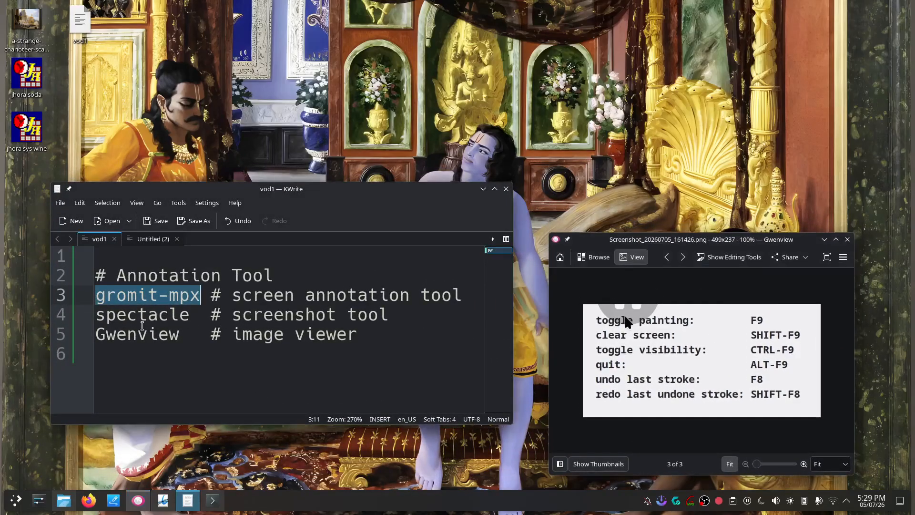
# Step: Start a Spectacle screenshot and scribble a red 4 px freehand stroke over the orange-robed figure
pyautogui.doubleClick(152, 316)
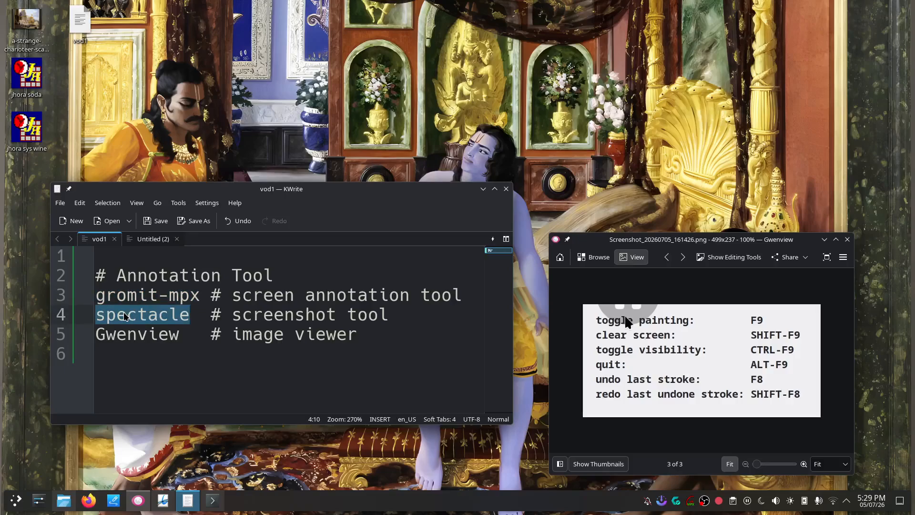
pyautogui.click(430, 316)
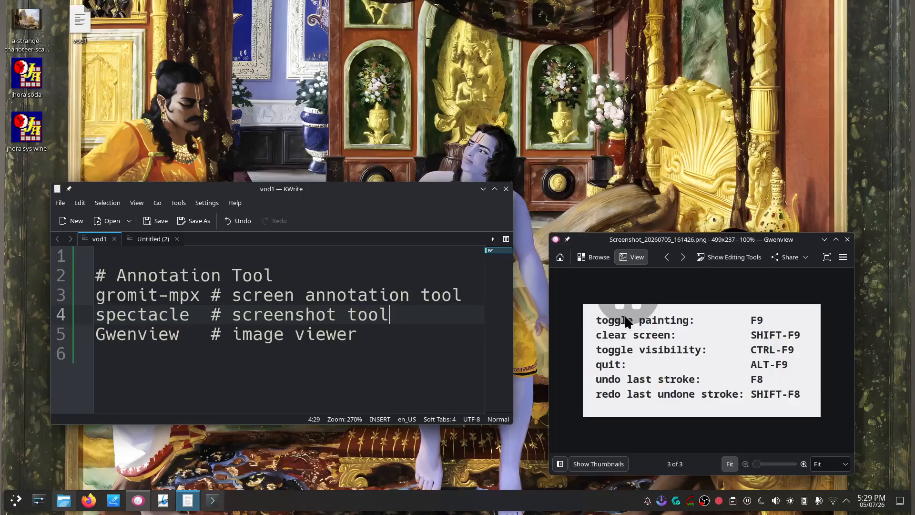
pyautogui.press('Print')
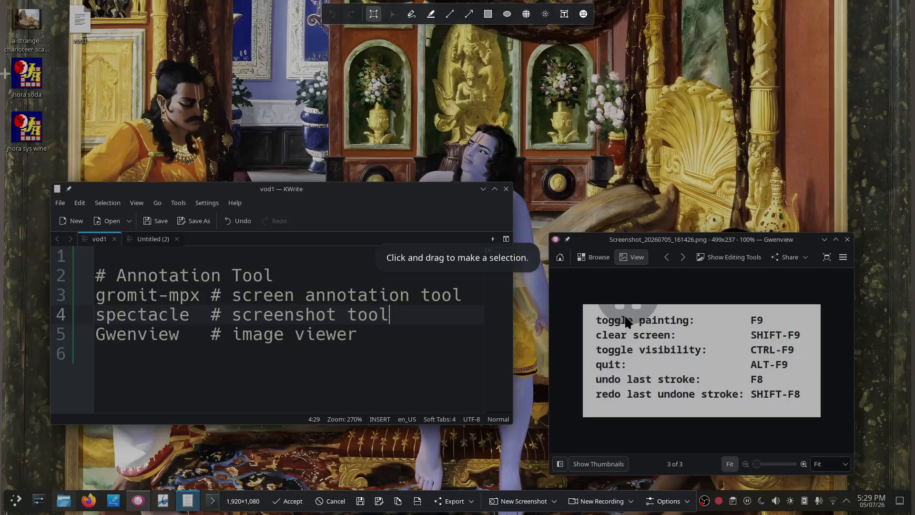
pyautogui.click(414, 17)
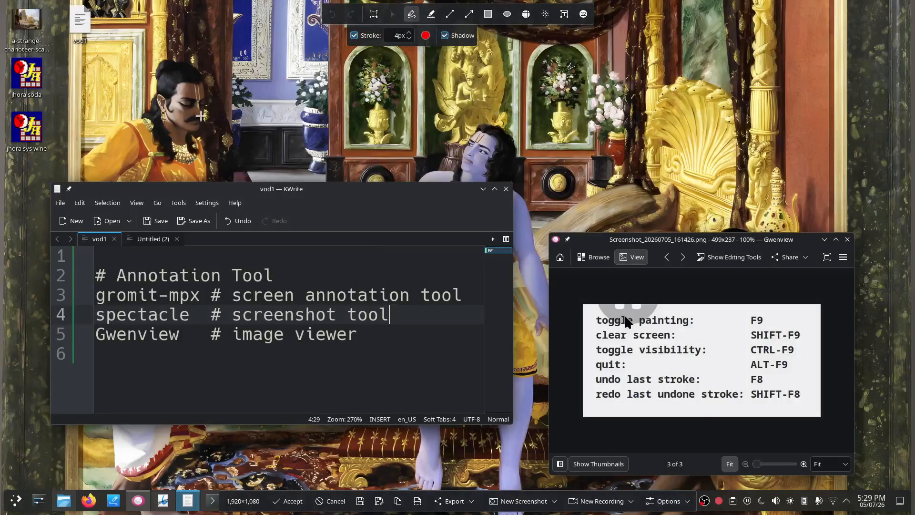
pyautogui.moveTo(174, 111)
pyautogui.mouseDown()
pyautogui.moveTo(199, 97)
pyautogui.moveTo(152, 141)
pyautogui.moveTo(186, 199)
pyautogui.mouseUp()
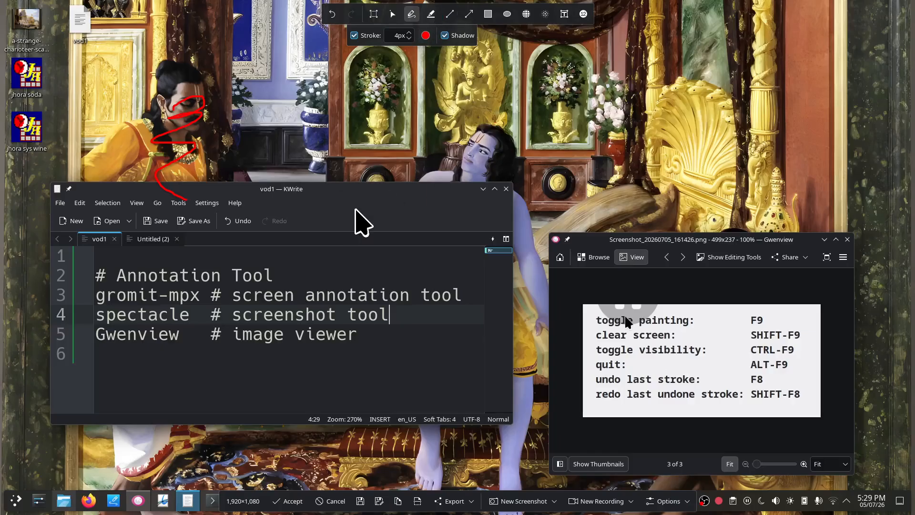
# Step: Highlight the "Annotation Tool" heading and the "toggle painting: F9" line with the yellow 20 px highlighter
pyautogui.click(431, 14)
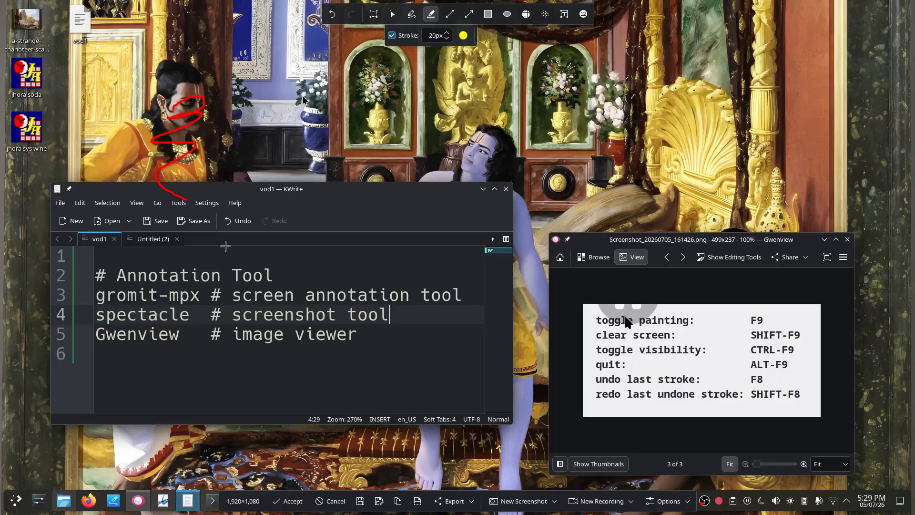
pyautogui.moveTo(119, 276); pyautogui.dragTo(286, 277)
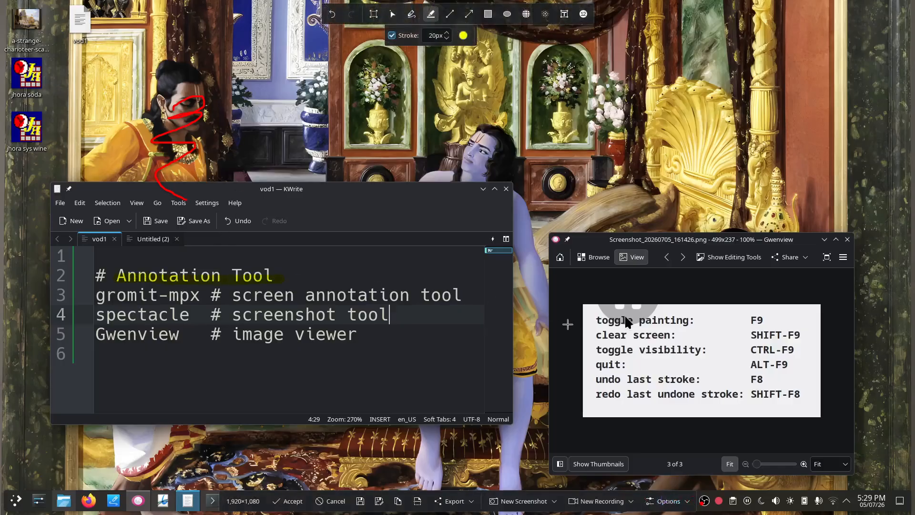
pyautogui.moveTo(597, 321); pyautogui.dragTo(775, 321)
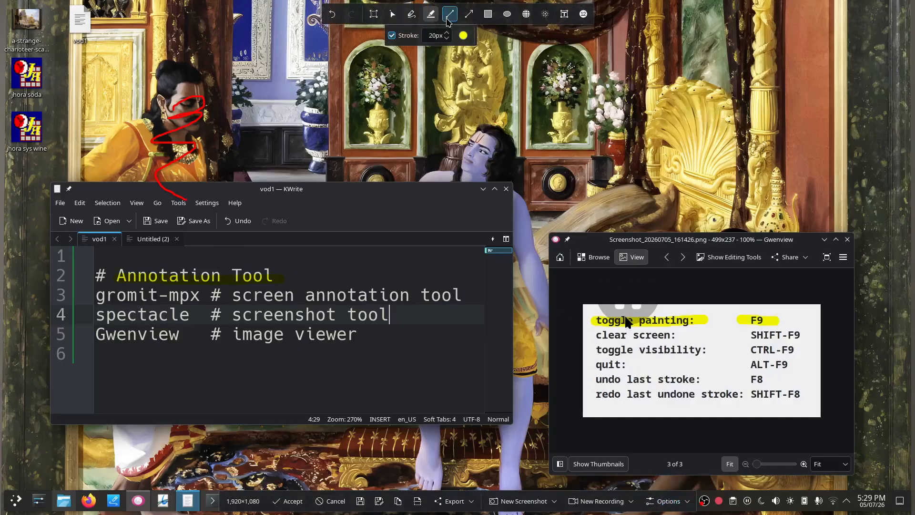
# Step: Draw two straight red lines and two red 4 px arrows over the text editor window
pyautogui.click(449, 14)
pyautogui.moveTo(348, 252)
pyautogui.mouseDown()
pyautogui.moveTo(393, 273)
pyautogui.moveTo(501, 280)
pyautogui.mouseUp()
pyautogui.moveTo(329, 199); pyautogui.dragTo(505, 188)
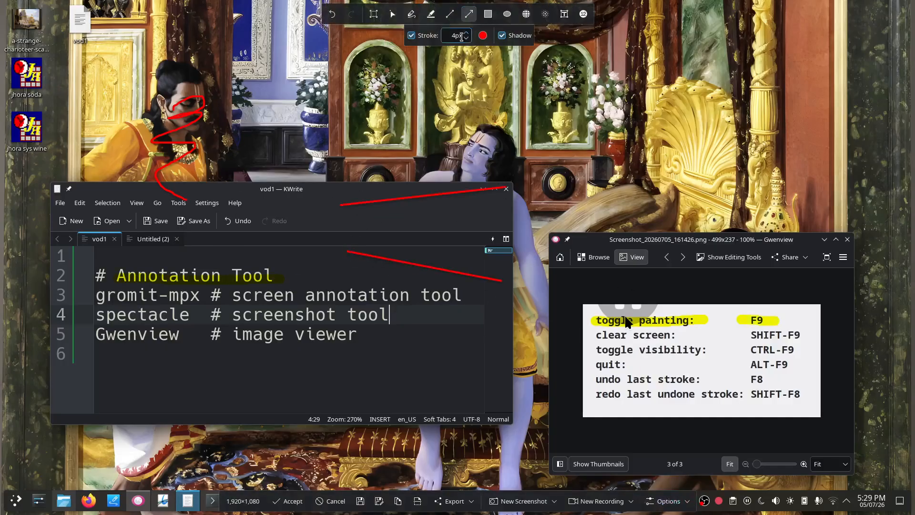
pyautogui.moveTo(341, 205); pyautogui.dragTo(522, 195)
pyautogui.moveTo(509, 319); pyautogui.dragTo(348, 337)
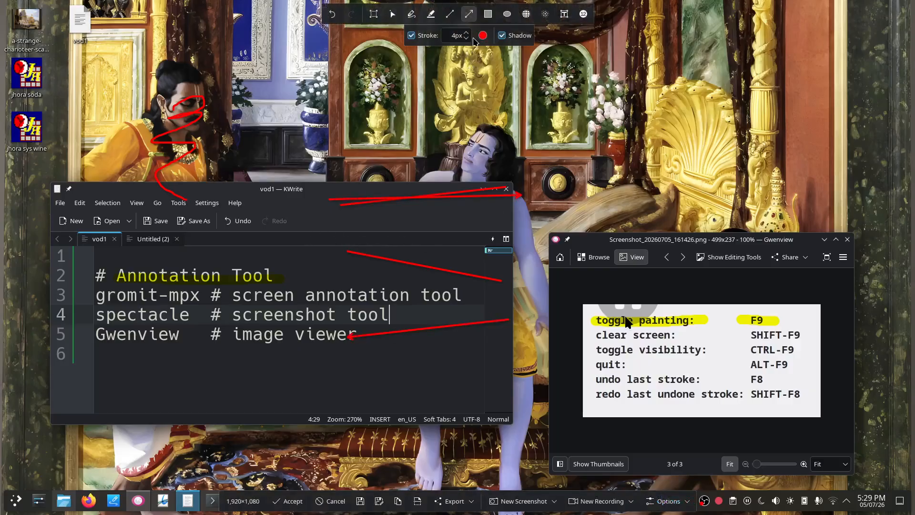
# Step: Draw a 2 px purple rectangle outline over the notes and a red-filled rectangle above the text editor window
pyautogui.click(488, 15)
pyautogui.moveTo(235, 200); pyautogui.dragTo(337, 345)
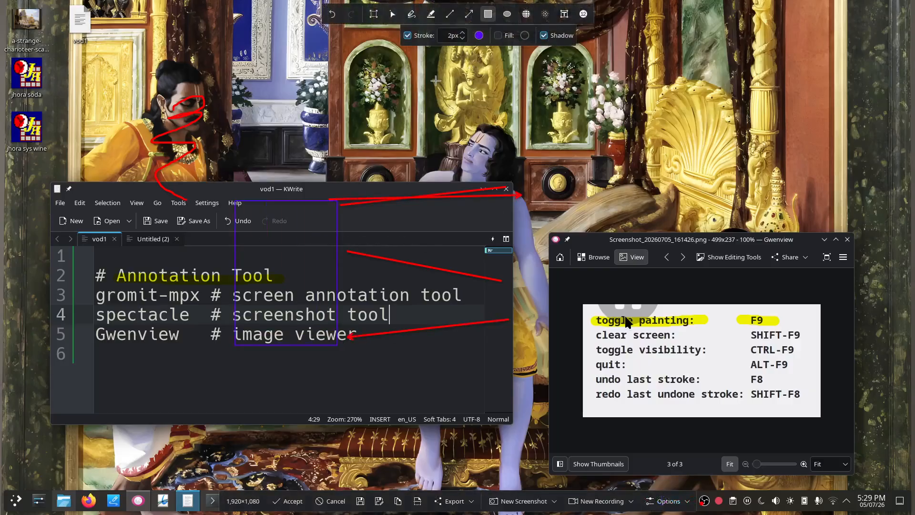
pyautogui.click(500, 36)
pyautogui.moveTo(366, 102); pyautogui.dragTo(442, 198)
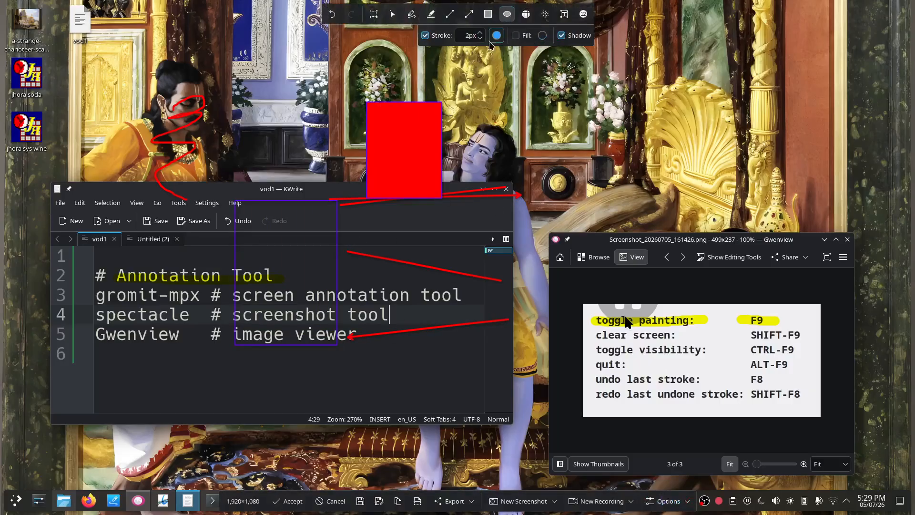
# Step: Draw a 2 px blue ellipse outline and a red-filled ellipse around the blue figure's head
pyautogui.click(508, 14)
pyautogui.click(516, 36)
pyautogui.moveTo(498, 109); pyautogui.dragTo(535, 166)
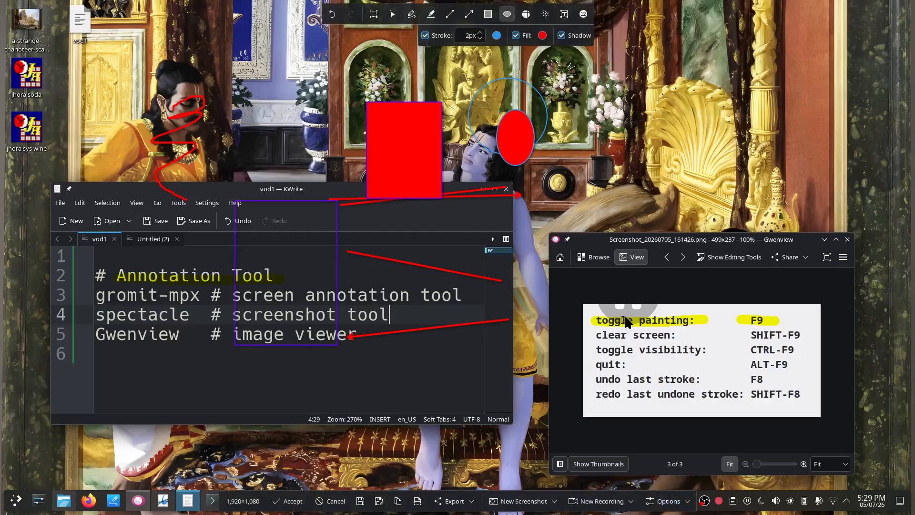
# Step: Select the Pixelate tool and undo all annotations drawn on the screenshot so far
pyautogui.click(529, 16)
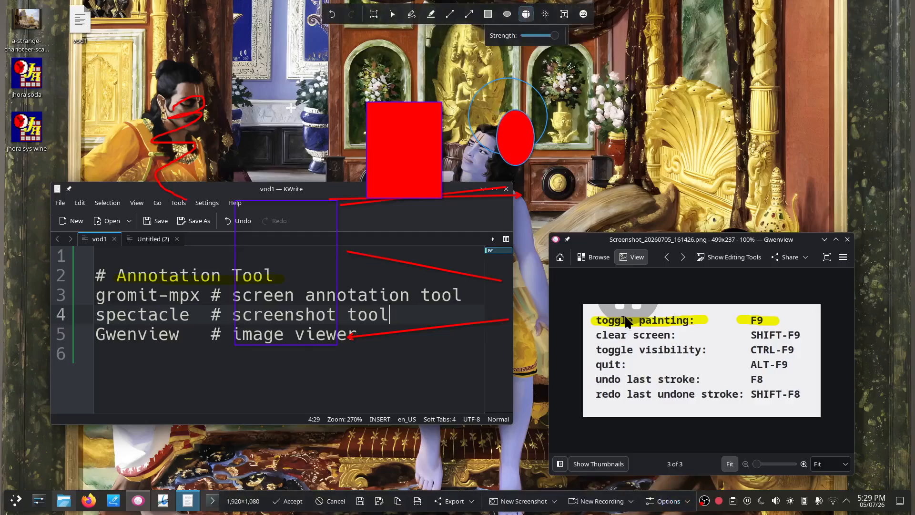
pyautogui.click(333, 14)
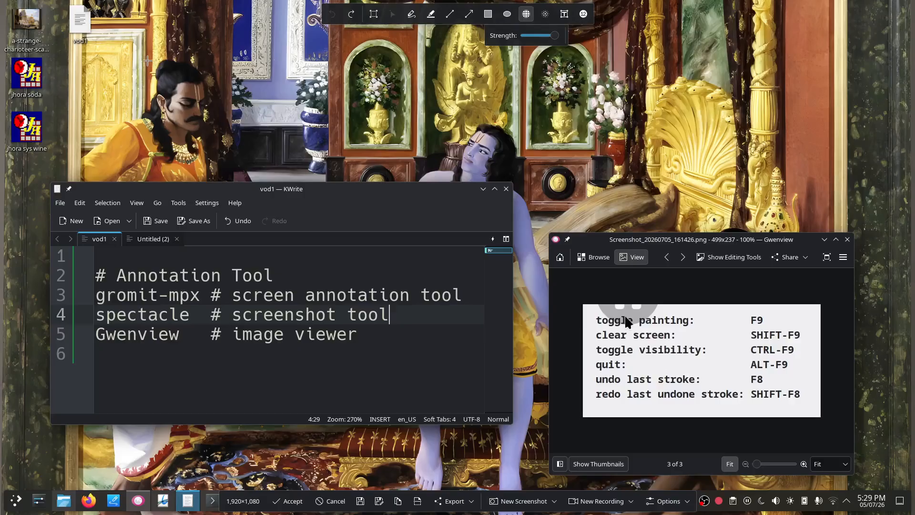
# Step: Try pixelating the orange-robed figure's head at maximum strength, undo it, and try again at minimum strength
pyautogui.moveTo(150, 63); pyautogui.dragTo(205, 131)
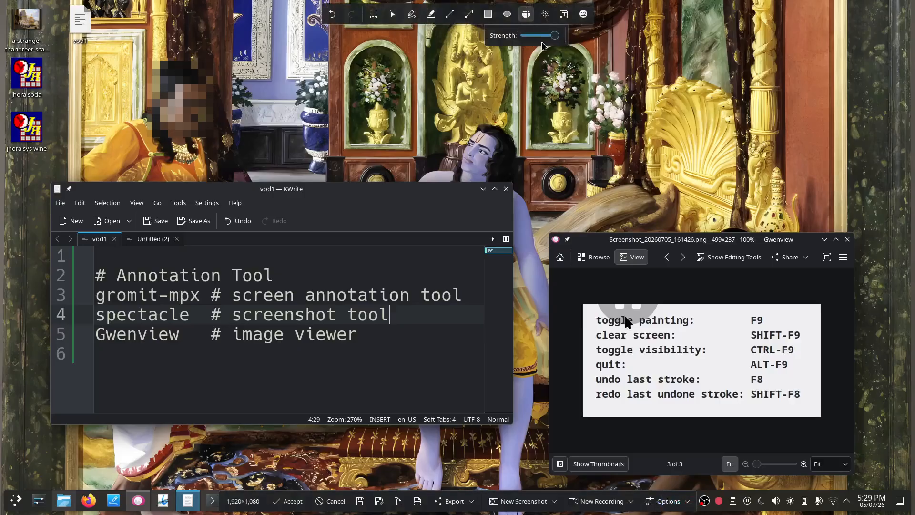
pyautogui.moveTo(552, 38); pyautogui.dragTo(524, 37)
pyautogui.hotkey('ctrl', 'z')
pyautogui.moveTo(147, 56); pyautogui.dragTo(214, 134)
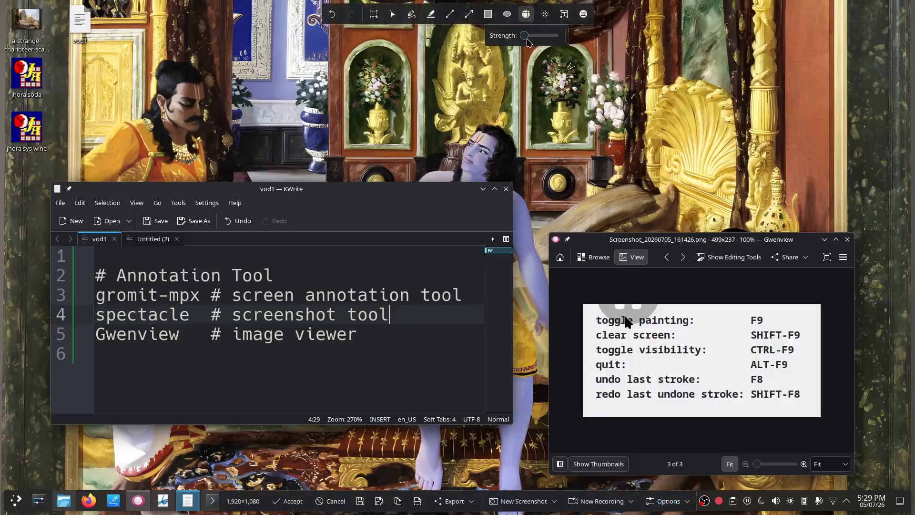
# Step: Pixelate the orange-robed figure's head at medium strength and blur the blue figure's head at maximum strength
pyautogui.moveTo(525, 35); pyautogui.dragTo(545, 35)
pyautogui.moveTo(138, 59); pyautogui.dragTo(225, 151)
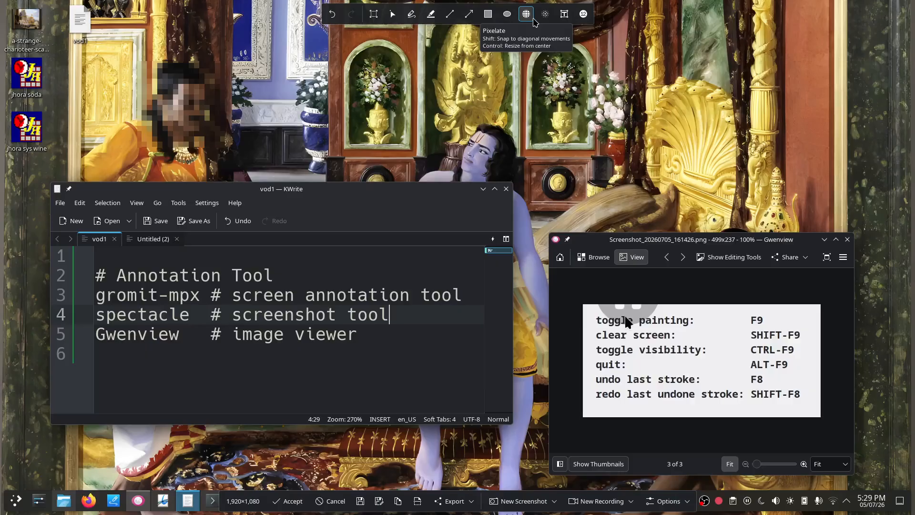
pyautogui.click(545, 18)
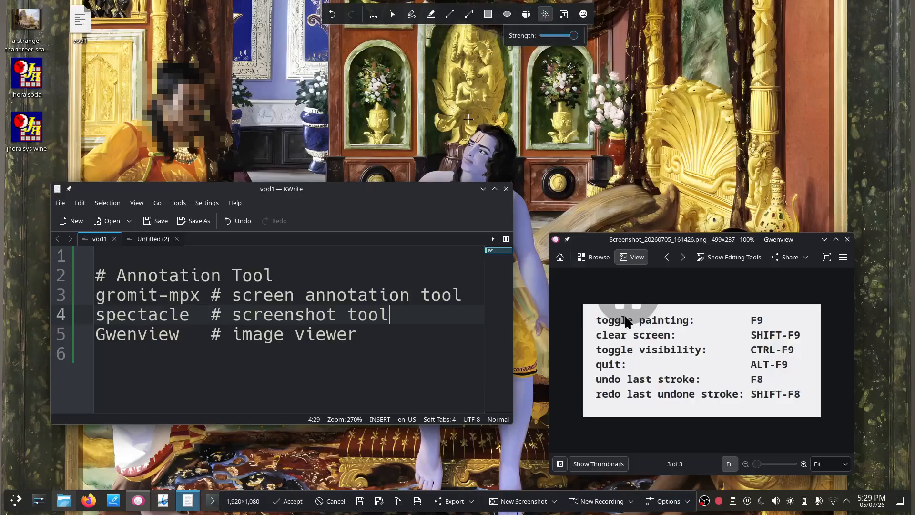
pyautogui.moveTo(443, 114); pyautogui.dragTo(520, 191)
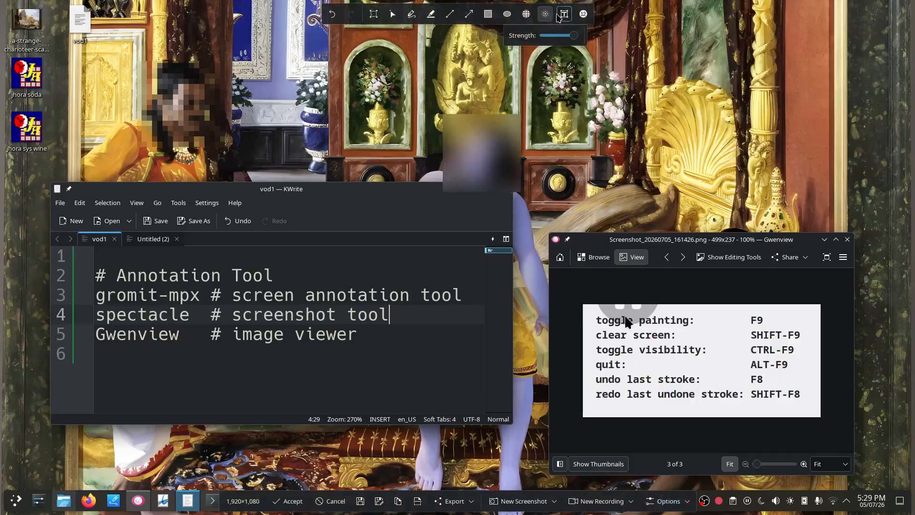
# Step: Add the red Noto Sans 26 pt text "aawdaowidawhdawohd" beside the "Annotation Tool" heading
pyautogui.click(564, 14)
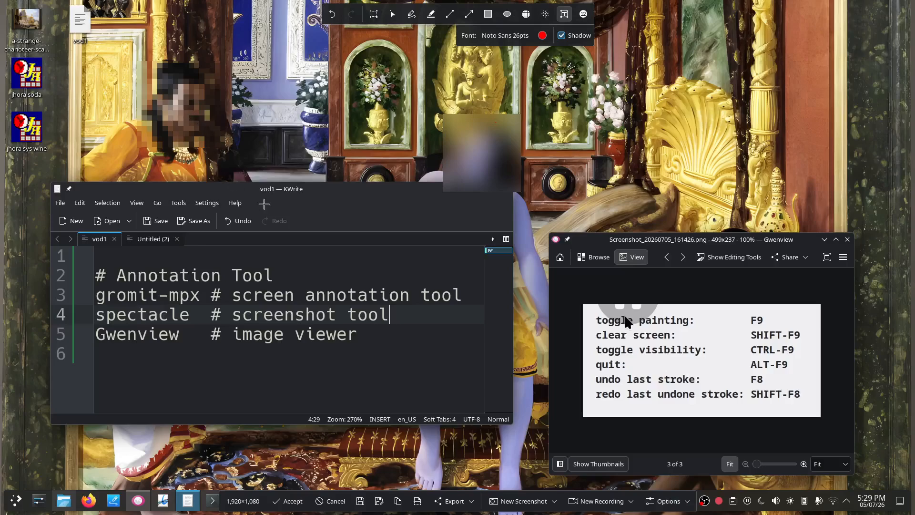
pyautogui.click(289, 275)
pyautogui.write('aawdaowidawhdawohd')
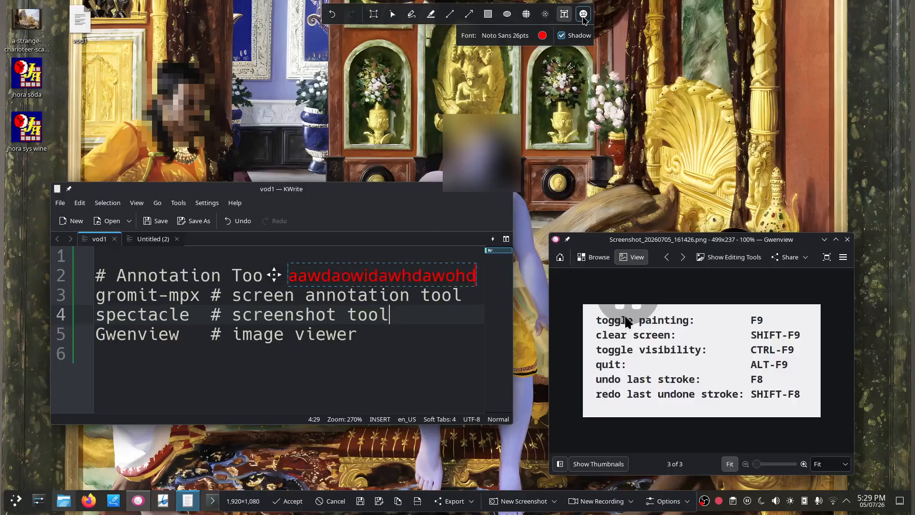
# Step: Place red number markers 1 to 8 on the first four note lines, a desktop icon, and the corners of the image viewer and text editor windows
pyautogui.click(583, 16)
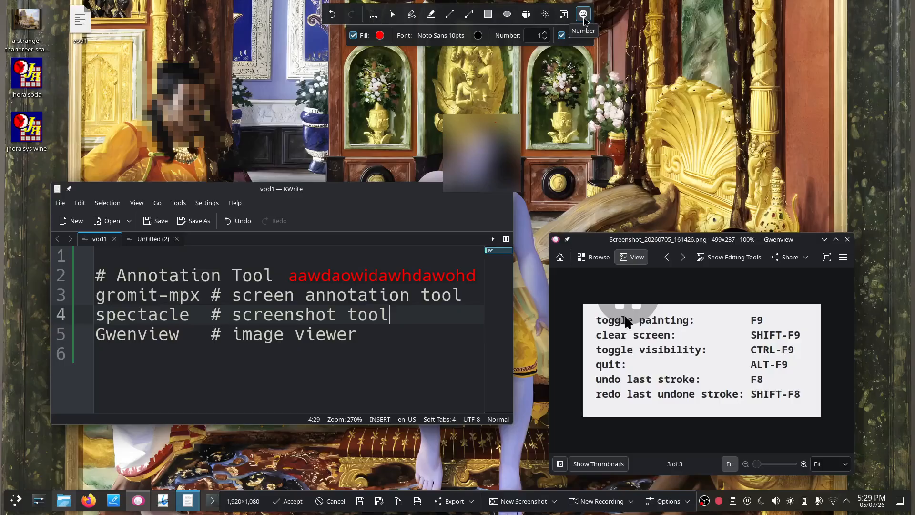
pyautogui.click(75, 254)
pyautogui.click(76, 275)
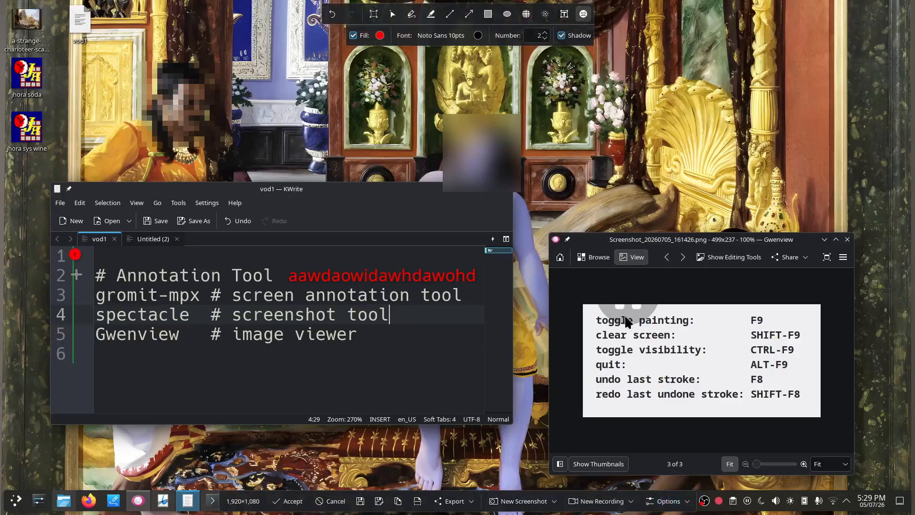
pyautogui.click(76, 290)
pyautogui.click(75, 314)
pyautogui.click(30, 135)
pyautogui.click(556, 240)
pyautogui.click(56, 189)
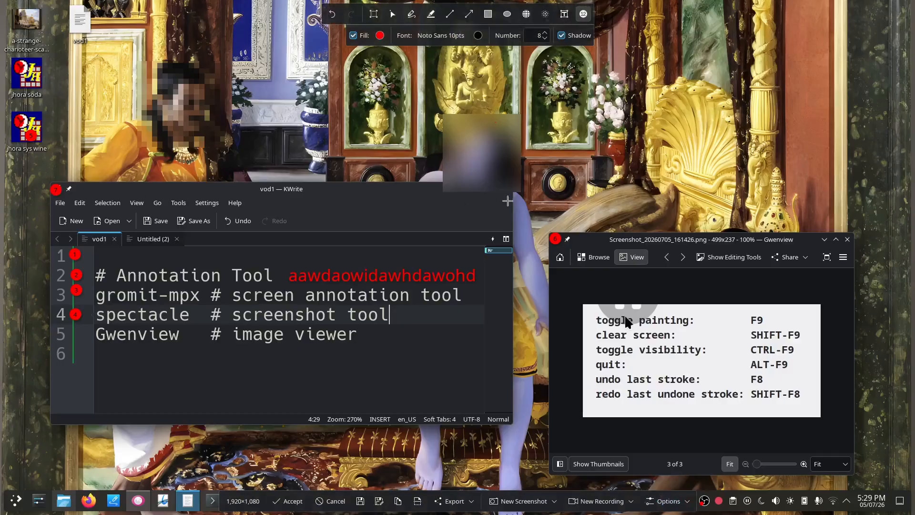
pyautogui.click(505, 200)
# Step: Draw a large yellow highlighter figure 2 and a red 4 px freehand squiggle over the text editor window
pyautogui.click(431, 13)
pyautogui.moveTo(193, 286)
pyautogui.mouseDown()
pyautogui.moveTo(348, 324)
pyautogui.moveTo(395, 413)
pyautogui.mouseUp()
pyautogui.click(412, 14)
pyautogui.moveTo(491, 228); pyautogui.dragTo(305, 431)
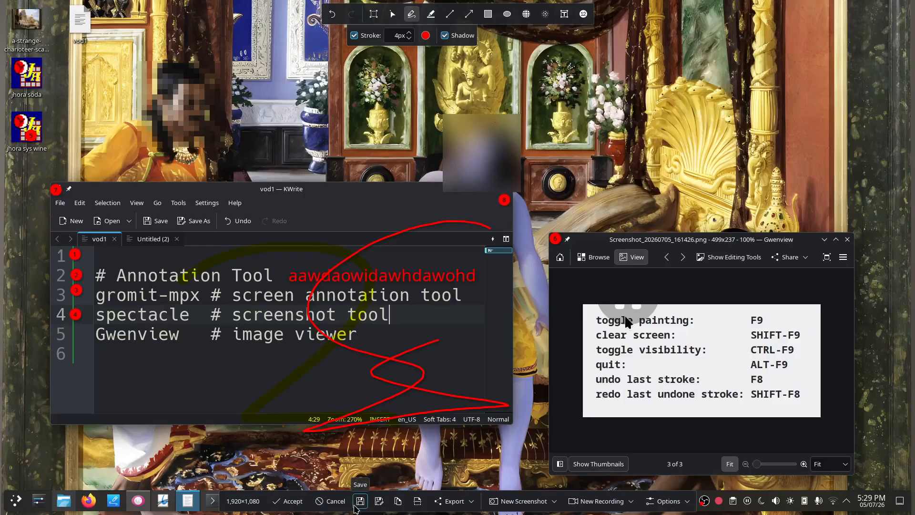
# Step: Save the annotated screenshot and close the Spectacle window
pyautogui.click(357, 504)
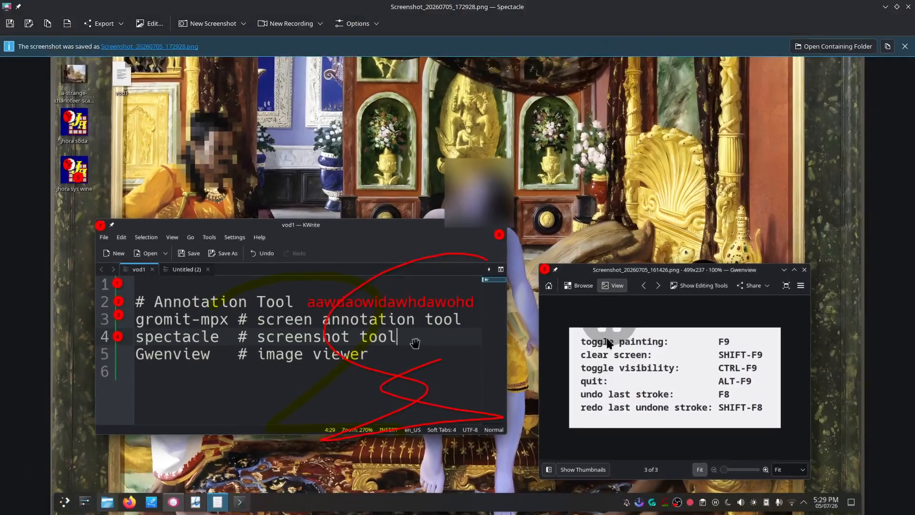
pyautogui.click(908, 6)
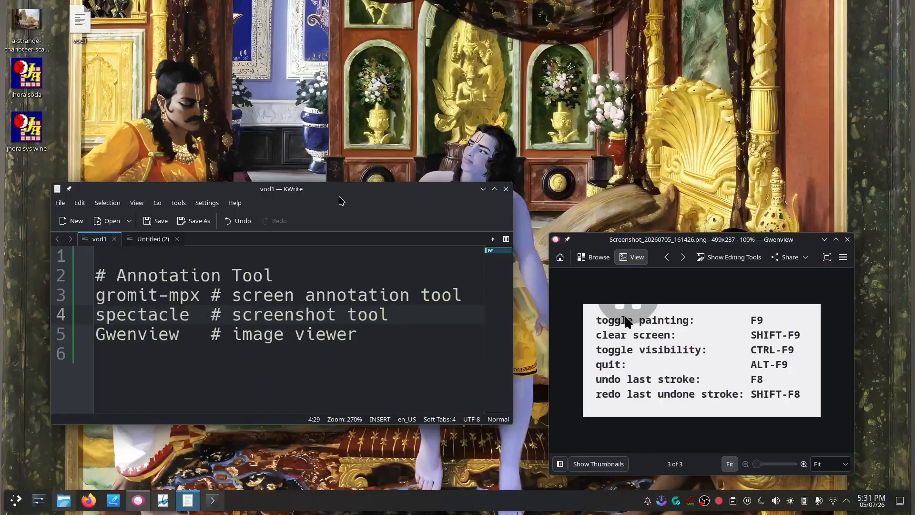
# Step: Point out the annotation tool notes by selecting lines 2 to 4, lines 4 to 5, and the word "Gwenview"
pyautogui.moveTo(418, 319); pyautogui.dragTo(96, 271)
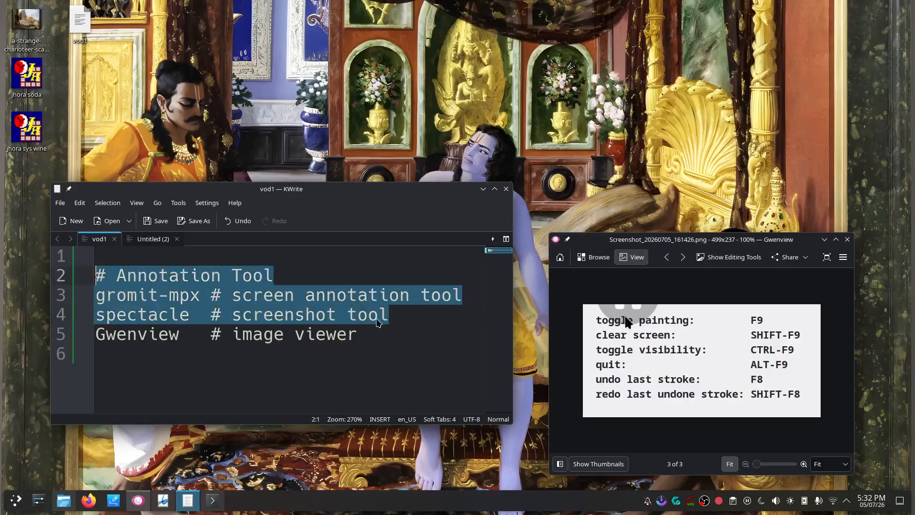
pyautogui.click(409, 315)
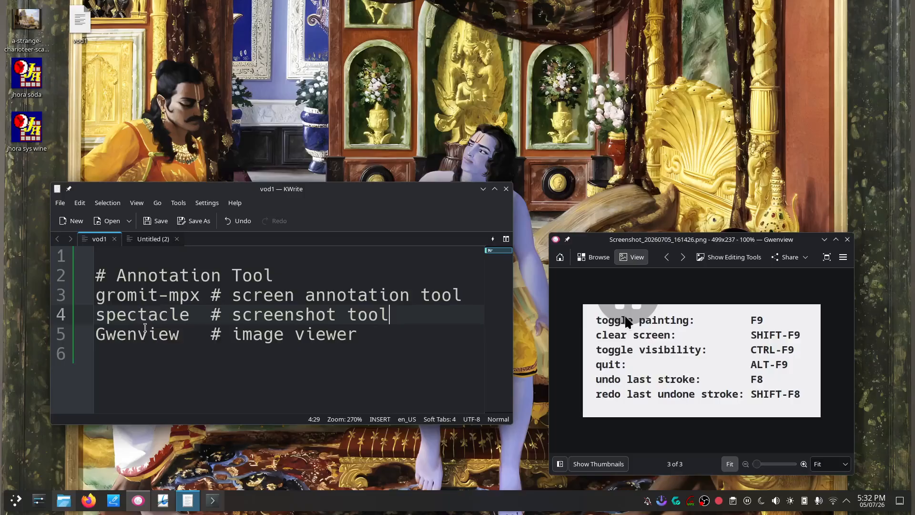
pyautogui.moveTo(391, 344); pyautogui.dragTo(96, 306)
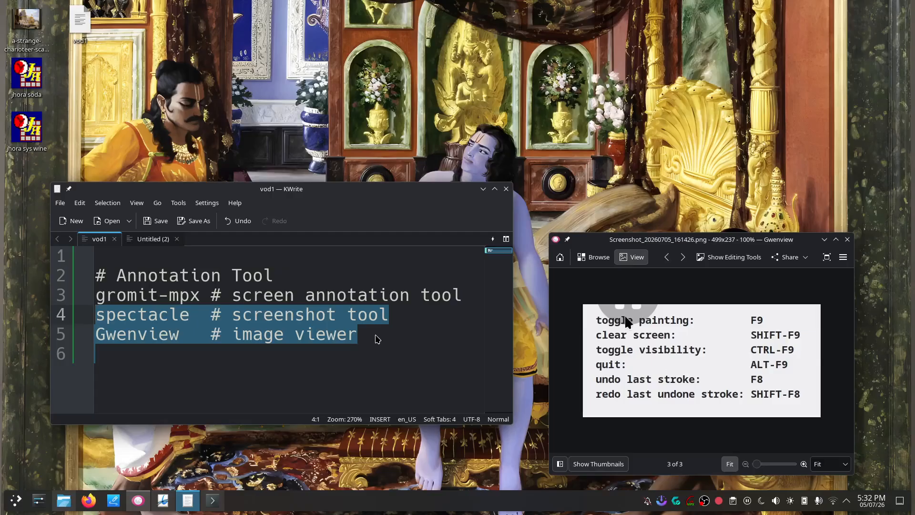
pyautogui.click(377, 339)
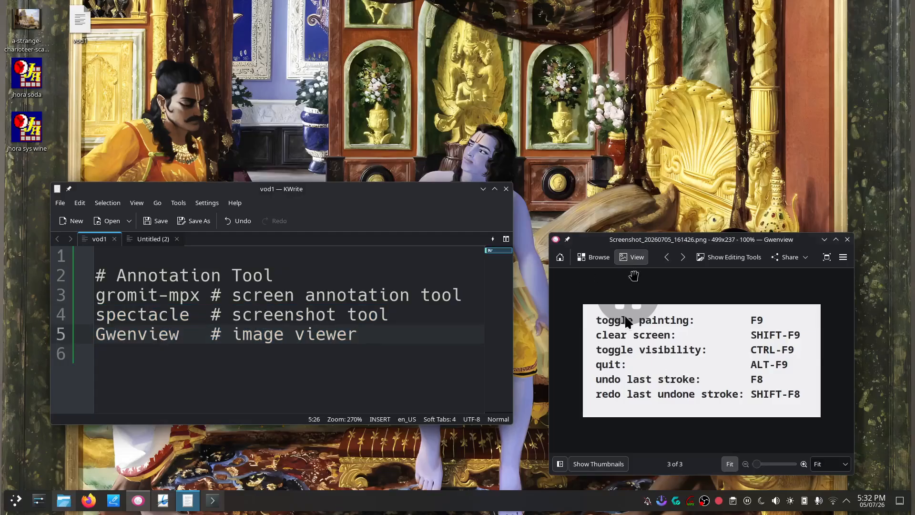
pyautogui.doubleClick(130, 342)
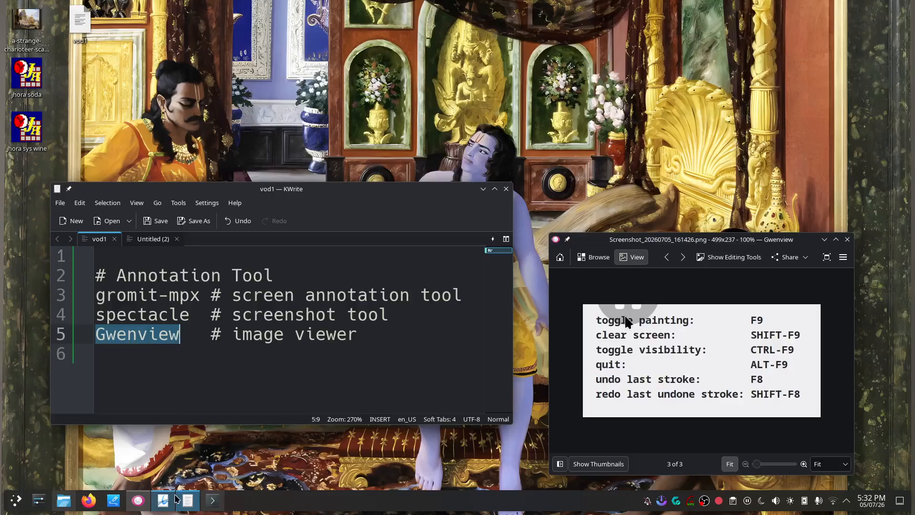
# Step: Look through the Screenshots folder in Dolphin and minimize its window
pyautogui.click(64, 500)
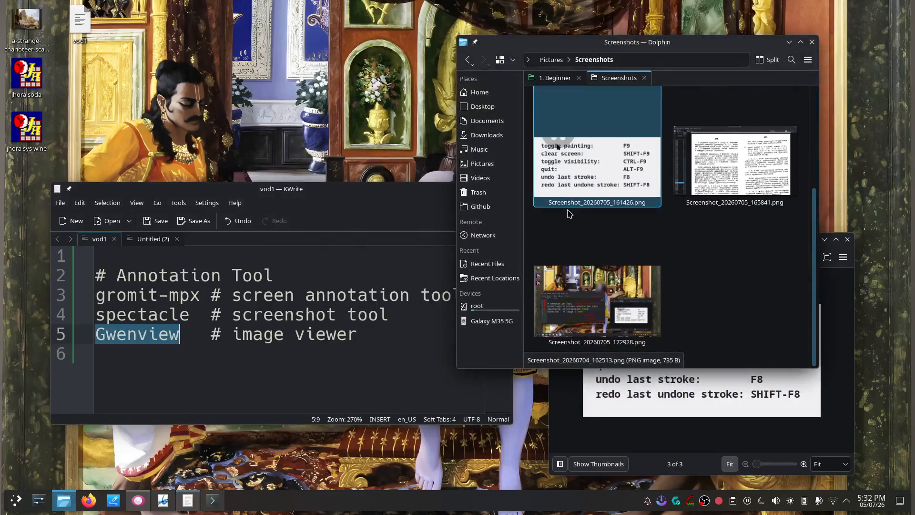
pyautogui.click(789, 43)
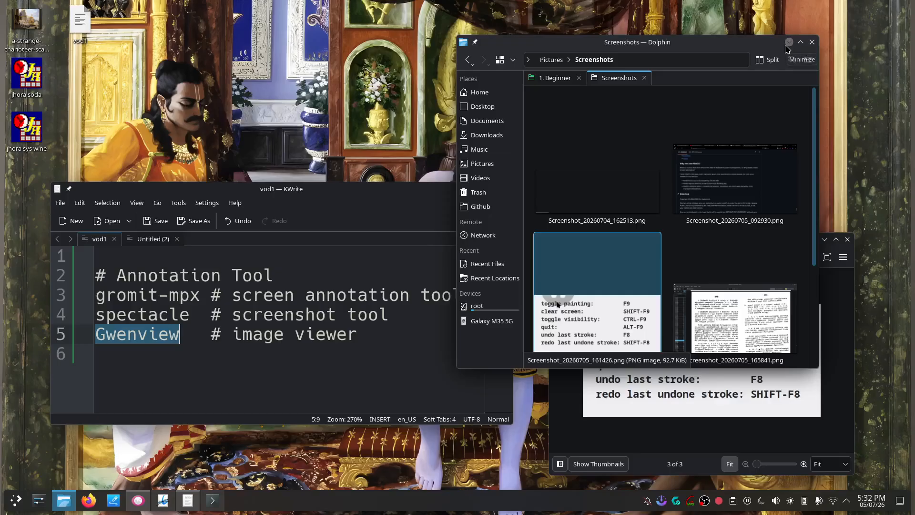
# Step: Switch to the Astrology for Beginners PDF in Okular and save a full-screen screenshot of page 37
pyautogui.hotkey('alt', 'Tab')
pyautogui.doubleClick(470, 77)
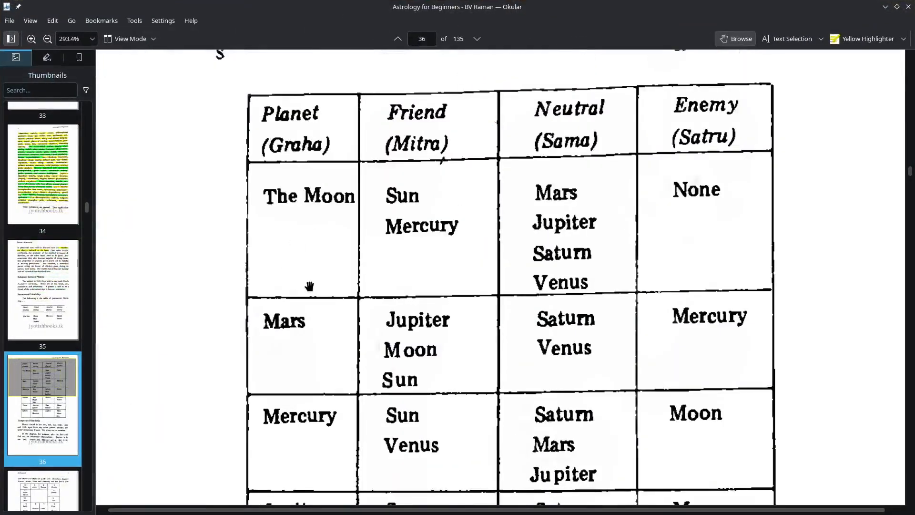
pyautogui.press('Print')
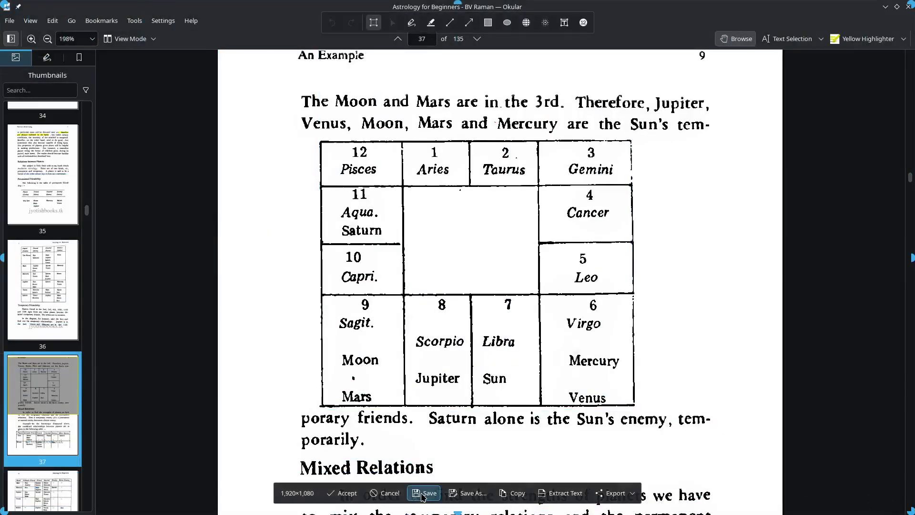
pyautogui.press('Return')
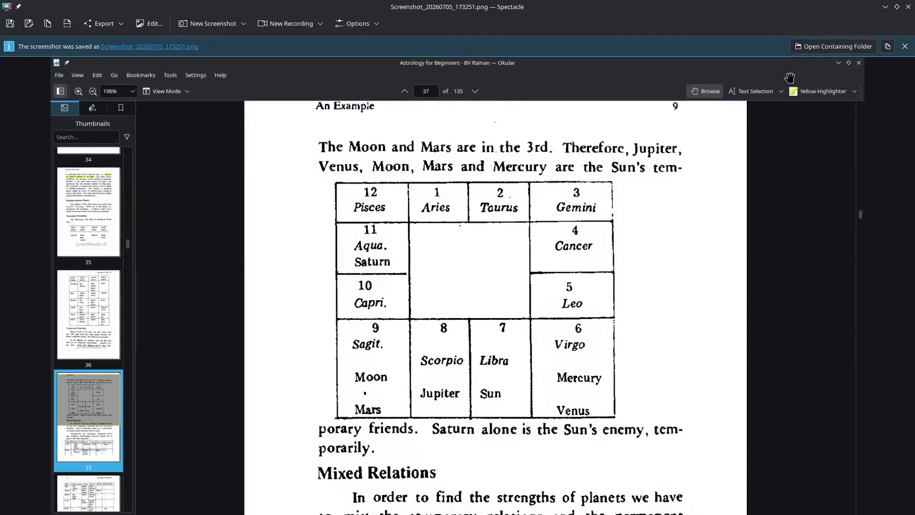
# Step: Open the saved screenshot's containing folder and open Screenshot_20260705_173251.png in Gwenview
pyautogui.click(819, 47)
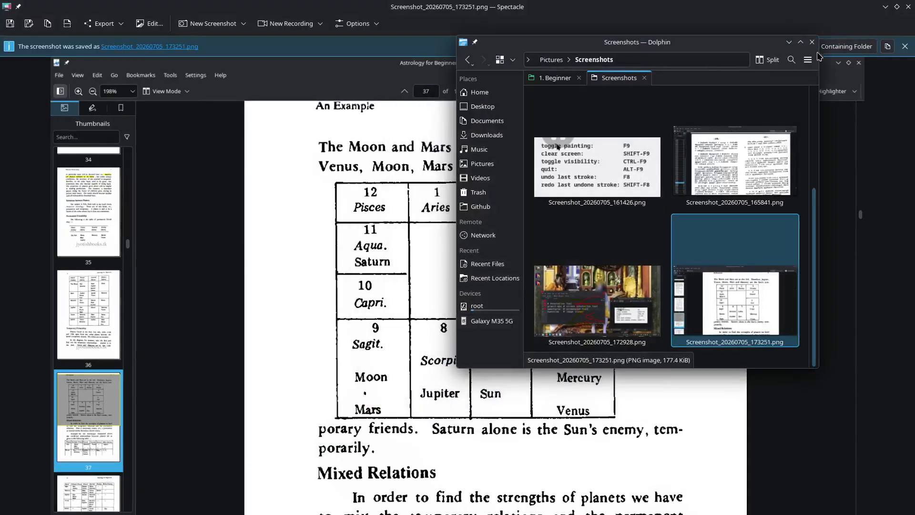
pyautogui.moveTo(709, 45); pyautogui.dragTo(453, 38)
pyautogui.rightClick(448, 282)
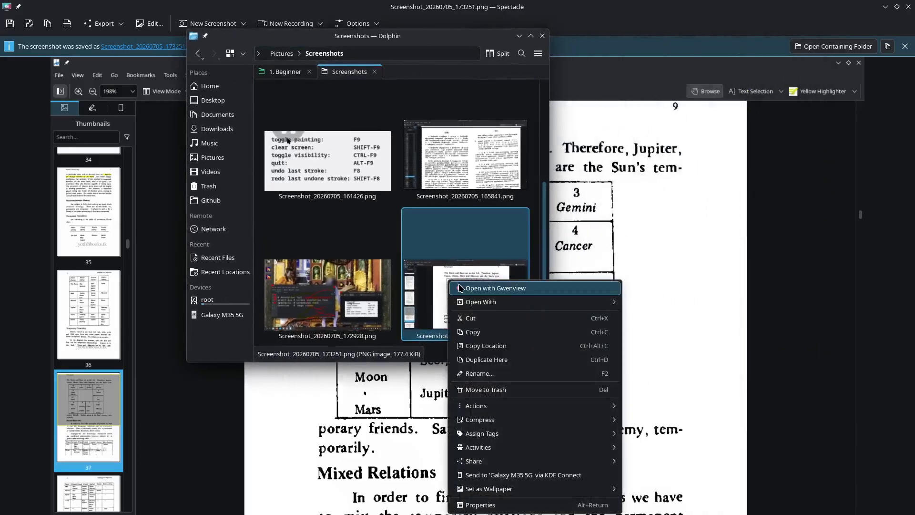
pyautogui.moveTo(505, 299)
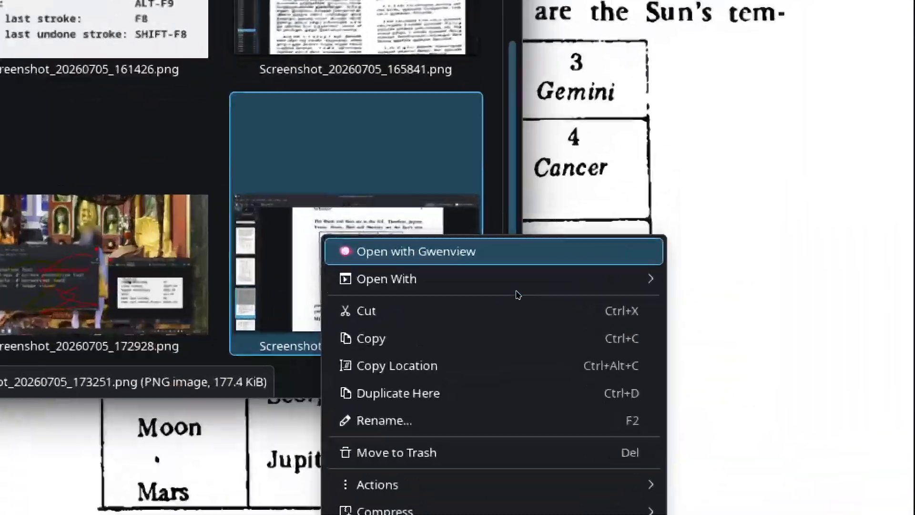
pyautogui.click(517, 291)
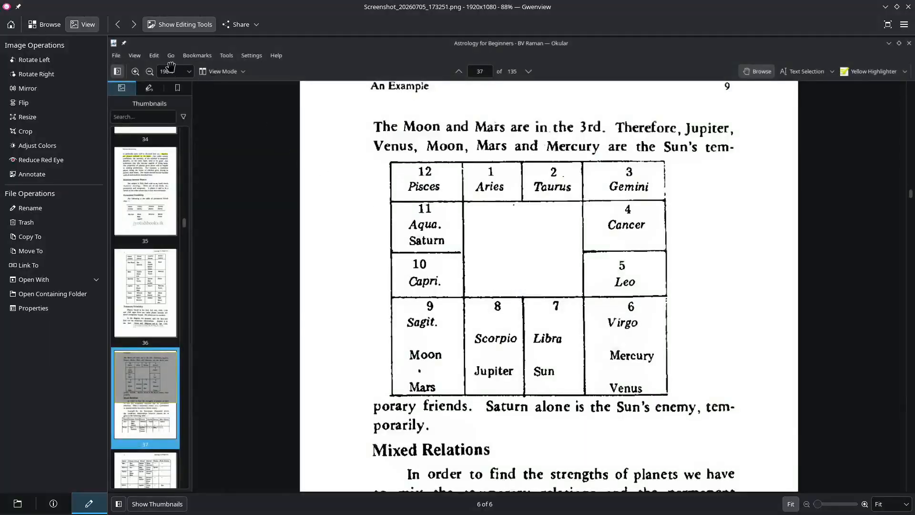
# Step: Toggle the image editing tools off and on to inspect the Annotate operation, leaving them hidden
pyautogui.click(171, 26)
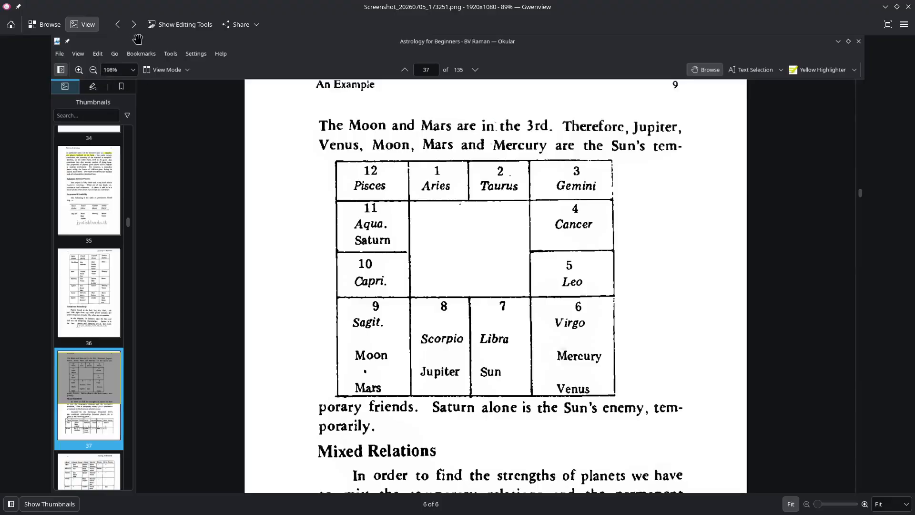
pyautogui.click(163, 30)
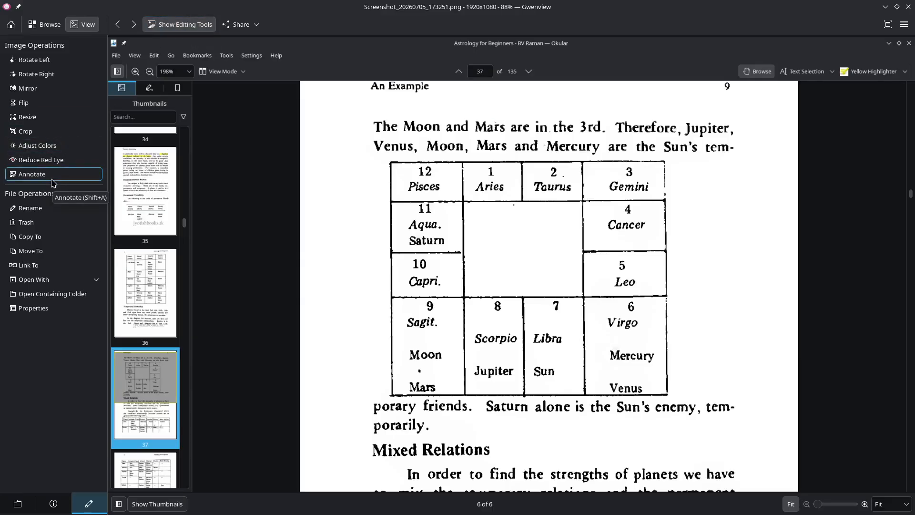
pyautogui.click(169, 25)
# Step: Open the screenshot for annotation in Gwenview and maximize the annotation window
pyautogui.hotkey('shift', 'a')
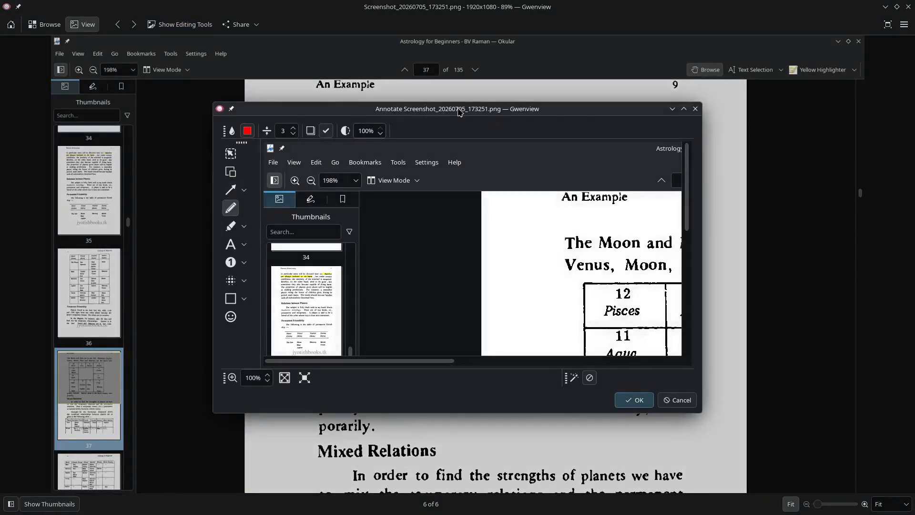
pyautogui.moveTo(578, 111); pyautogui.dragTo(535, 110)
pyautogui.doubleClick(535, 107)
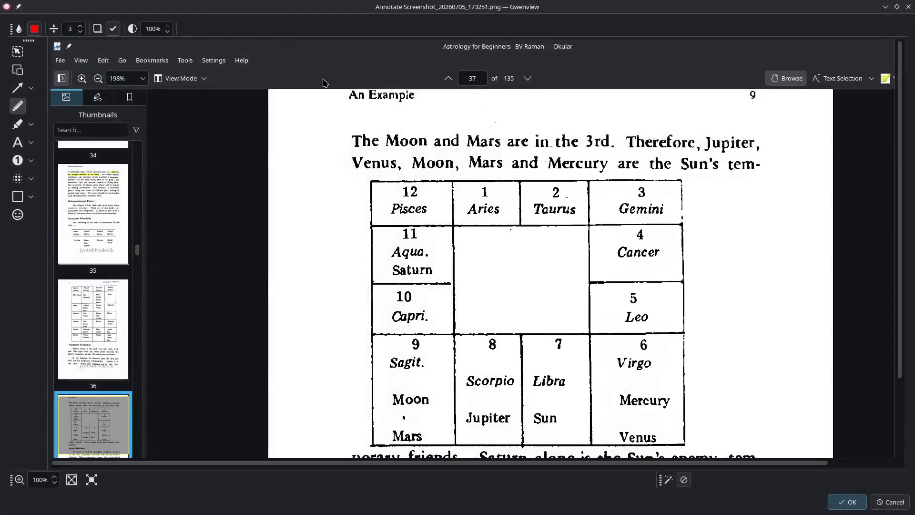
pyautogui.scroll(-5, 380, 212)
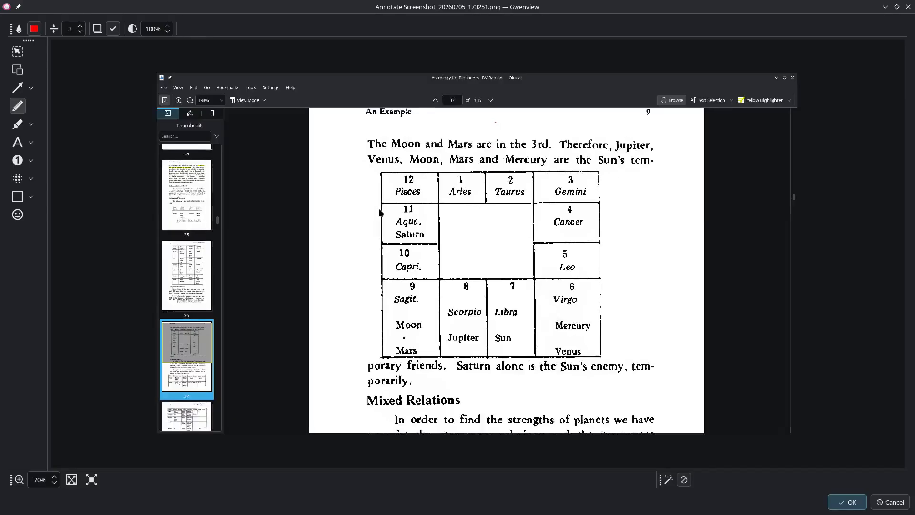
pyautogui.scroll(3, 380, 212)
pyautogui.scroll(1, 380, 212)
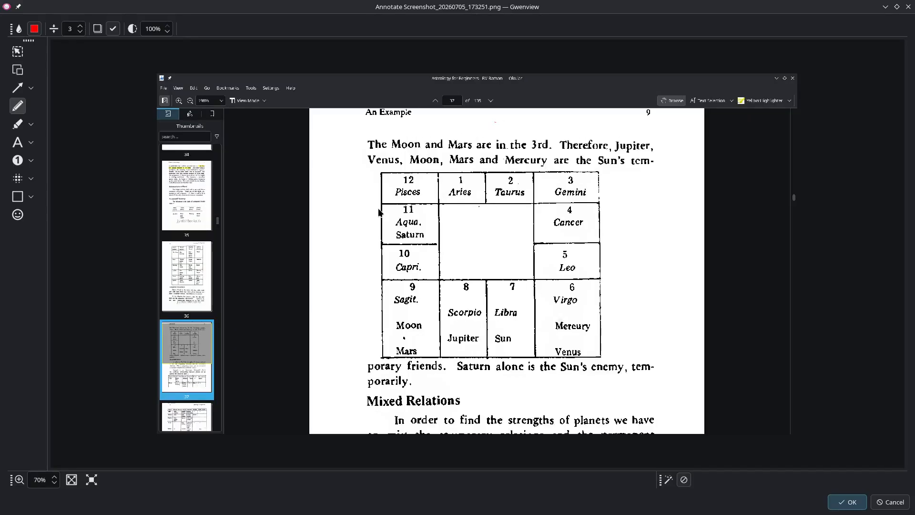